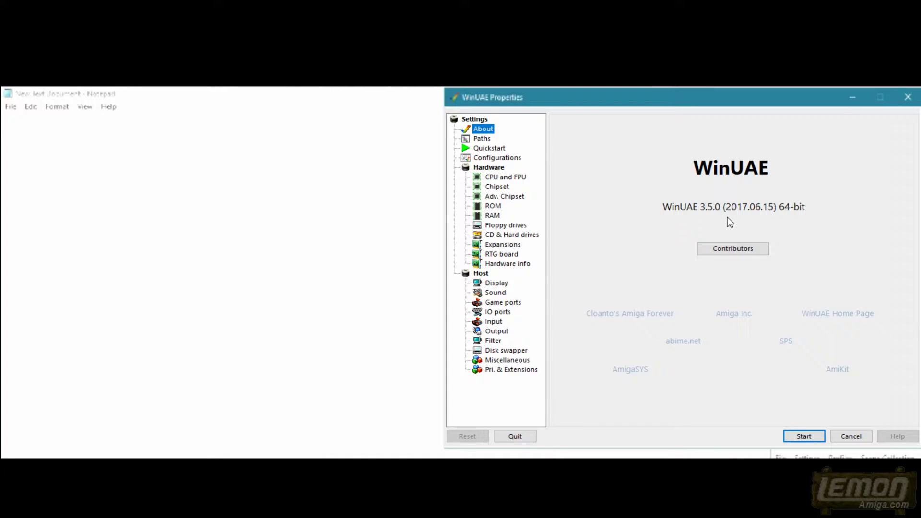
# Review the emulator's folder paths, the saved configurations, and the CPU and FPU settings.
pyautogui.click(481, 138)
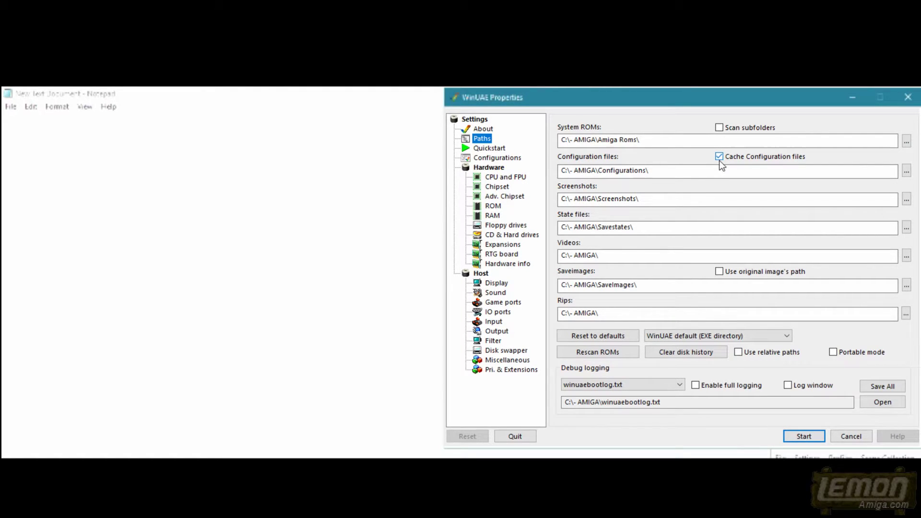
pyautogui.click(496, 158)
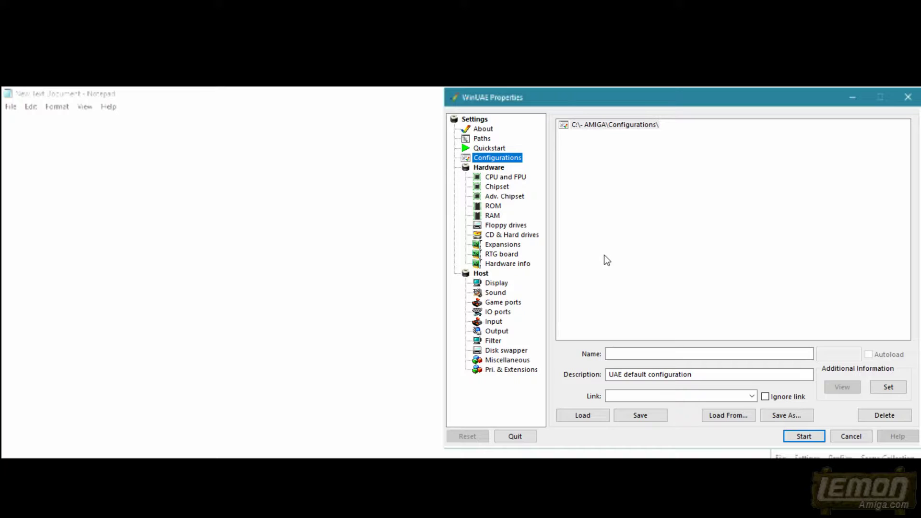
pyautogui.click(488, 168)
pyautogui.click(505, 177)
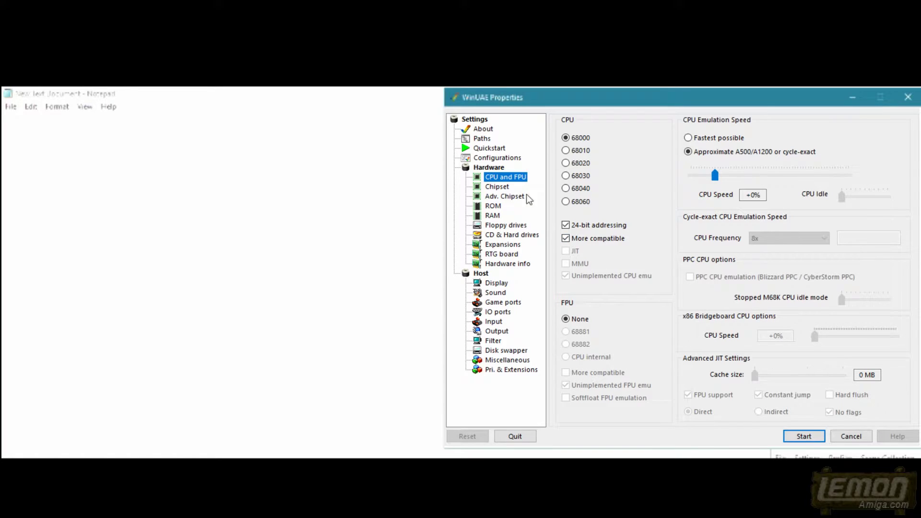
# Switch the chipset selection between OCS and ECS Agnus in the hardware settings.
pyautogui.click(499, 187)
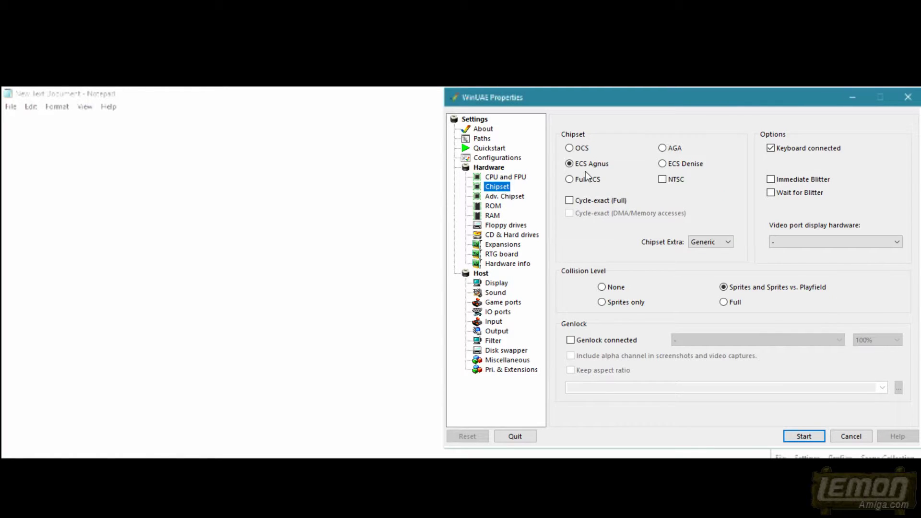
pyautogui.click(569, 149)
pyautogui.click(571, 165)
pyautogui.press('Up')
# Check the advanced chipset, ROM and RAM settings, and disable floppy drive DF1.
pyautogui.click(500, 197)
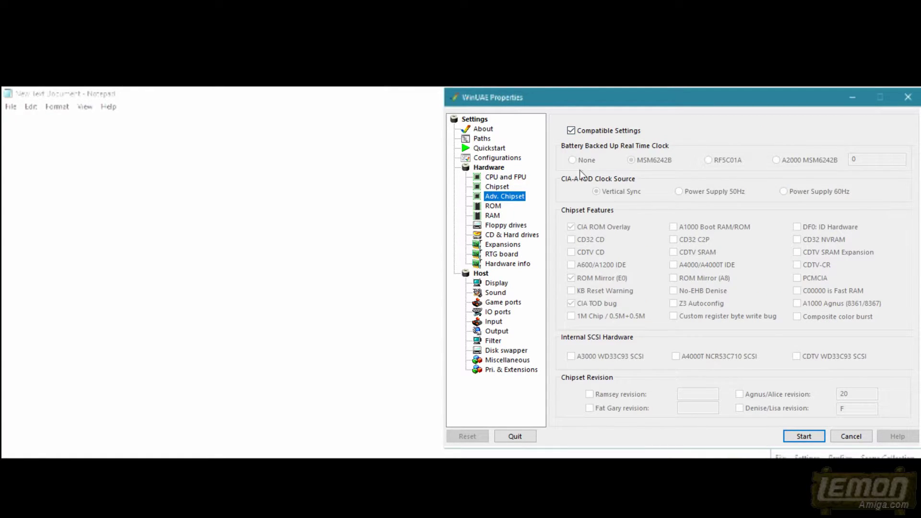
pyautogui.click(493, 207)
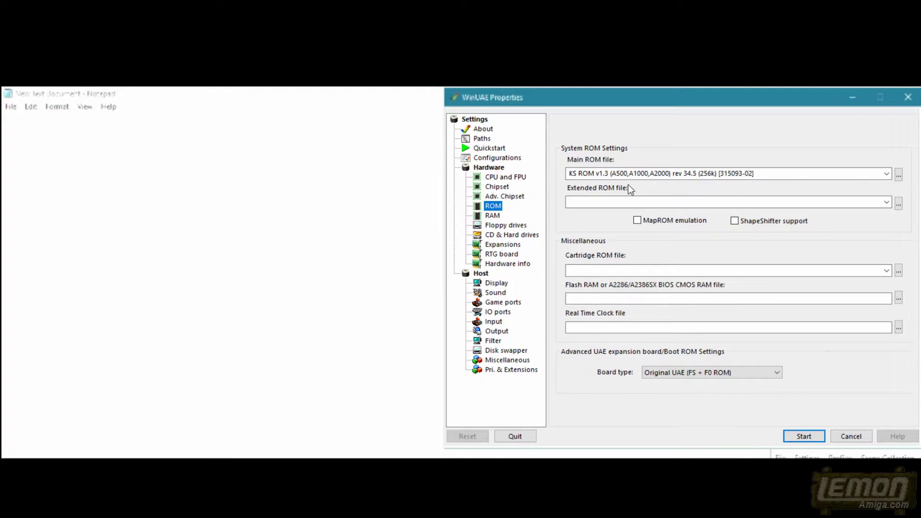
pyautogui.click(492, 217)
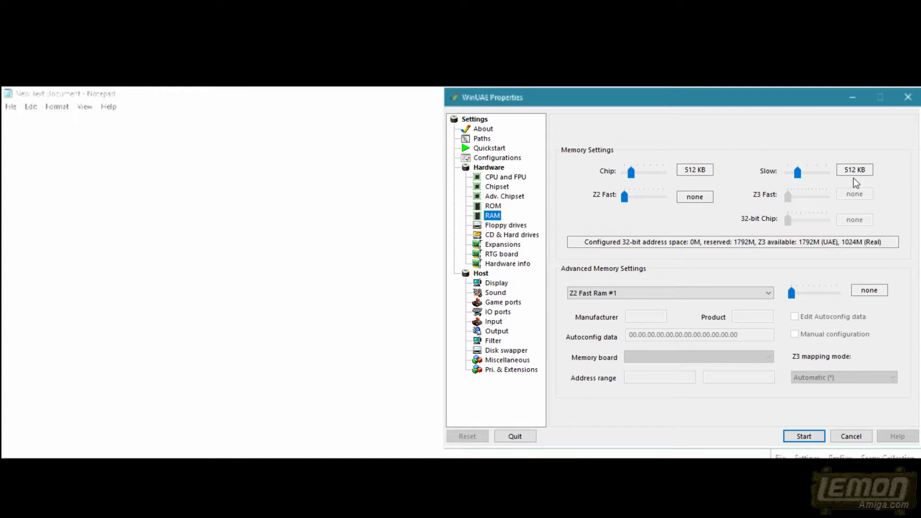
pyautogui.click(507, 225)
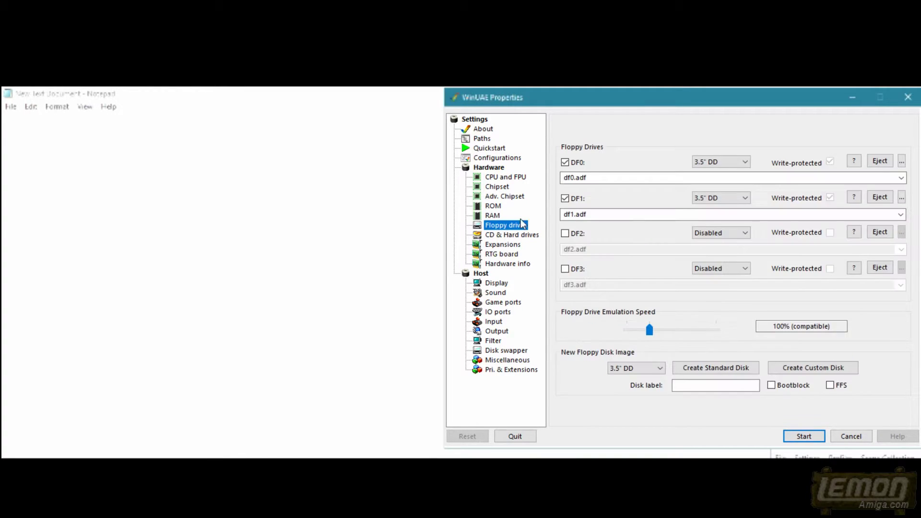
pyautogui.click(565, 198)
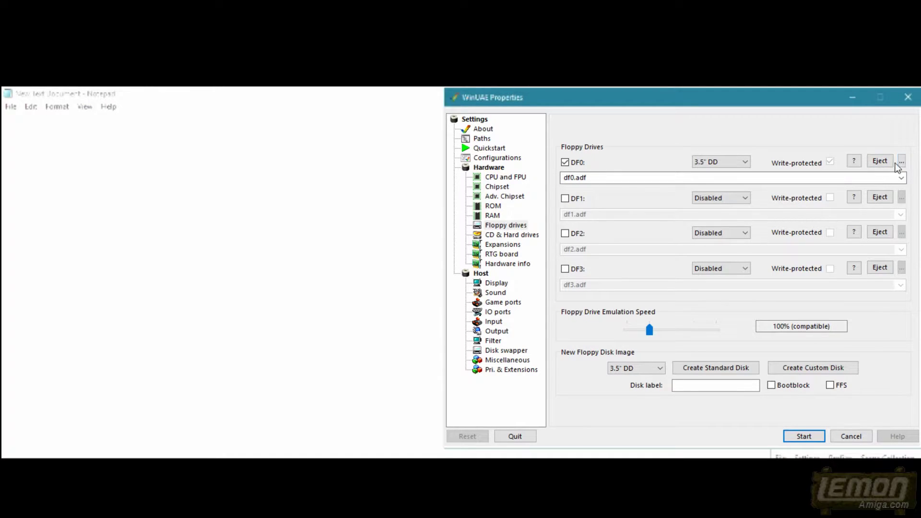
# Review the CD and hard drive, expansion, RTG board and hardware info settings.
pyautogui.click(503, 236)
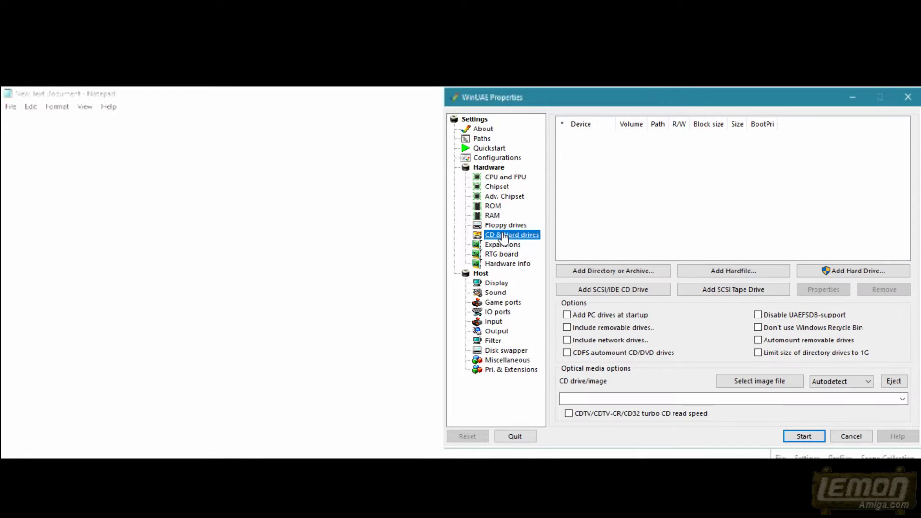
pyautogui.click(502, 246)
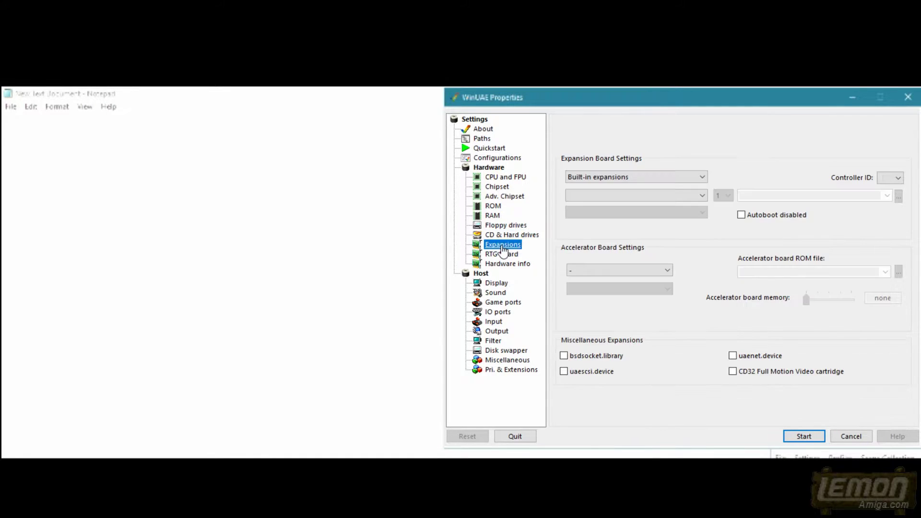
pyautogui.click(502, 254)
pyautogui.click(502, 265)
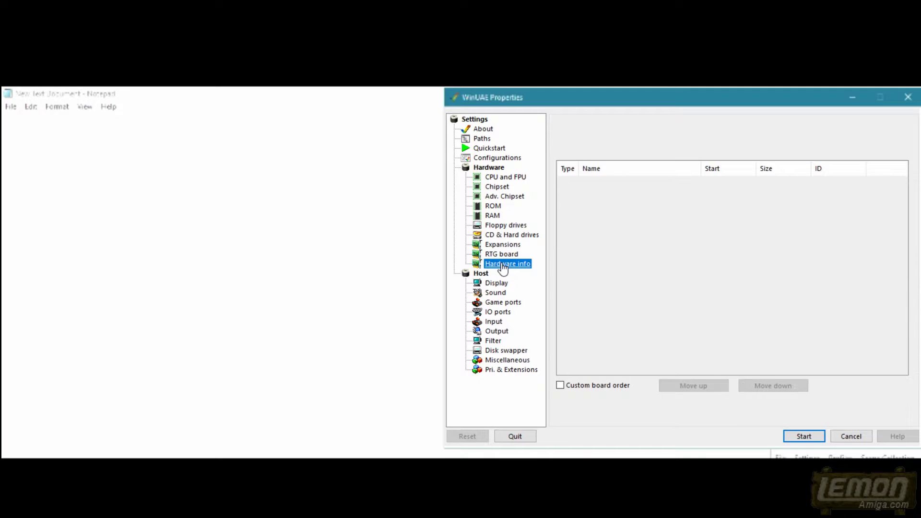
# Set the fullscreen display resolution to 720x576.
pyautogui.click(496, 284)
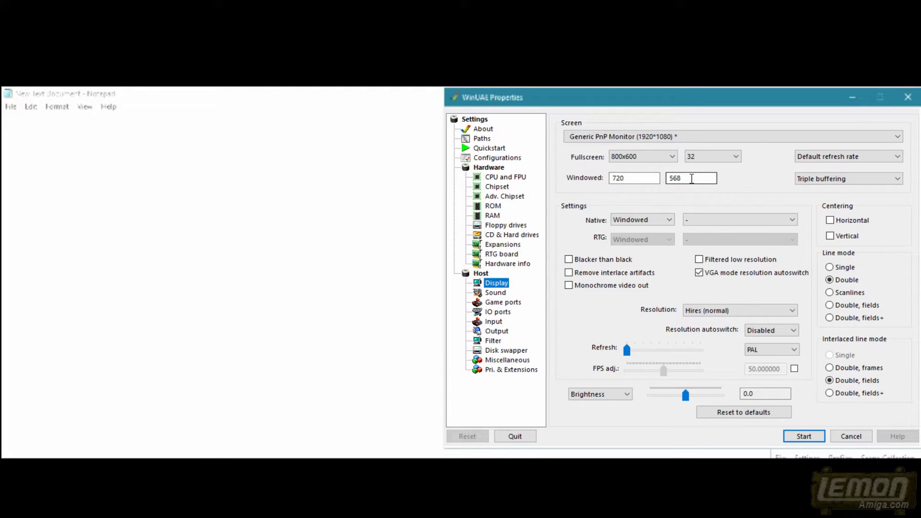
pyautogui.click(669, 158)
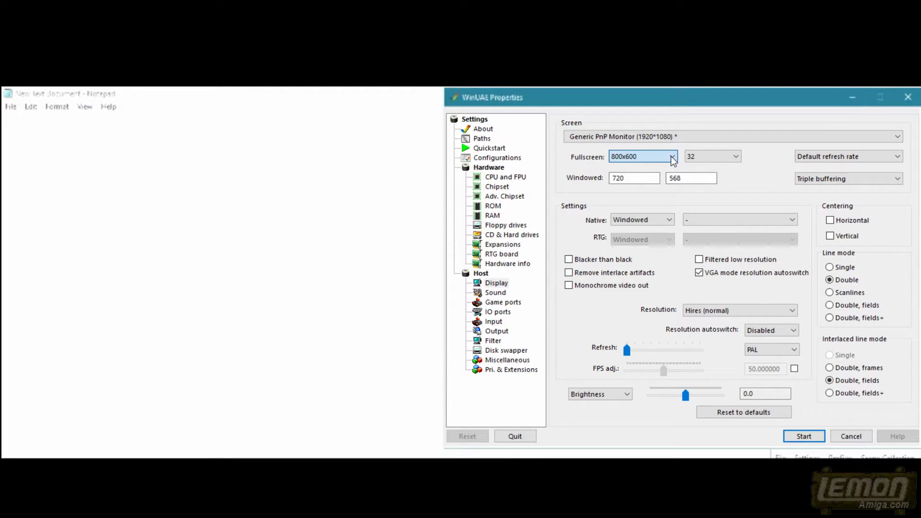
pyautogui.click(637, 184)
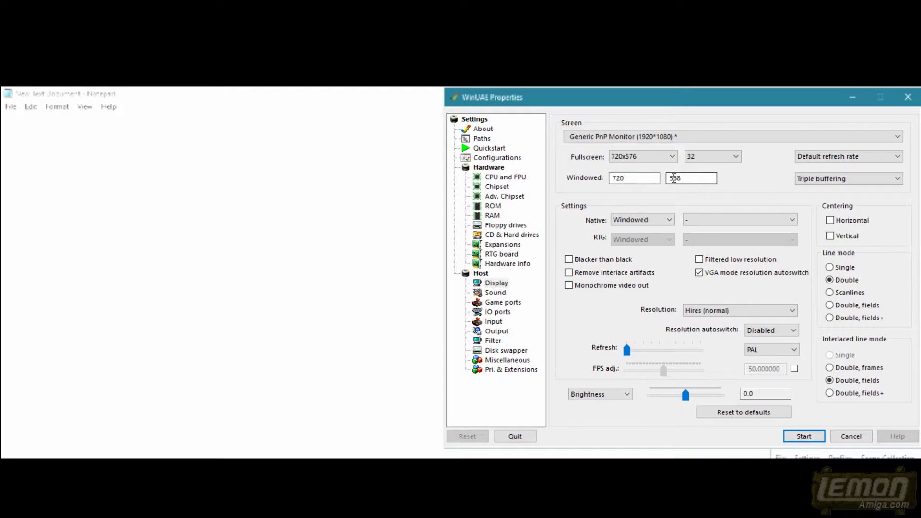
# Set the windowed display height to 576 and check it against the fullscreen resolution.
pyautogui.moveTo(673, 178); pyautogui.dragTo(703, 179)
pyautogui.write('76')
pyautogui.click(641, 177)
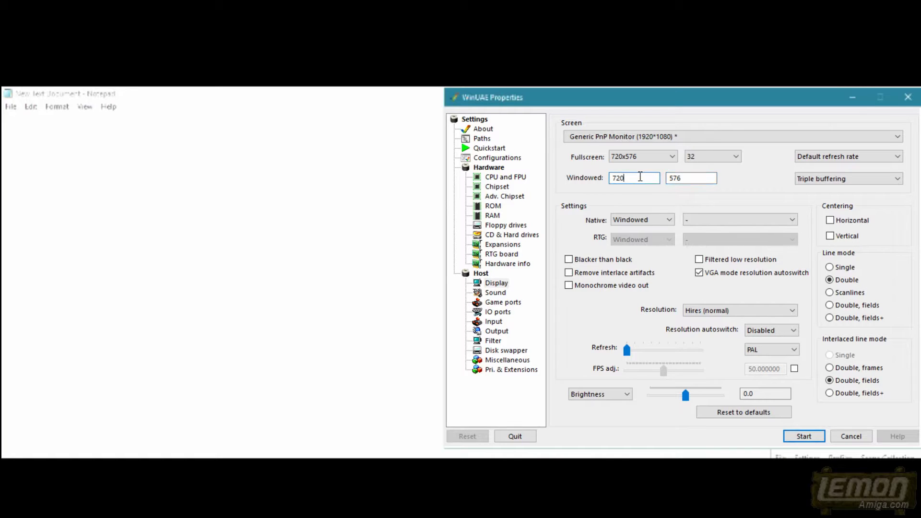
pyautogui.click(676, 178)
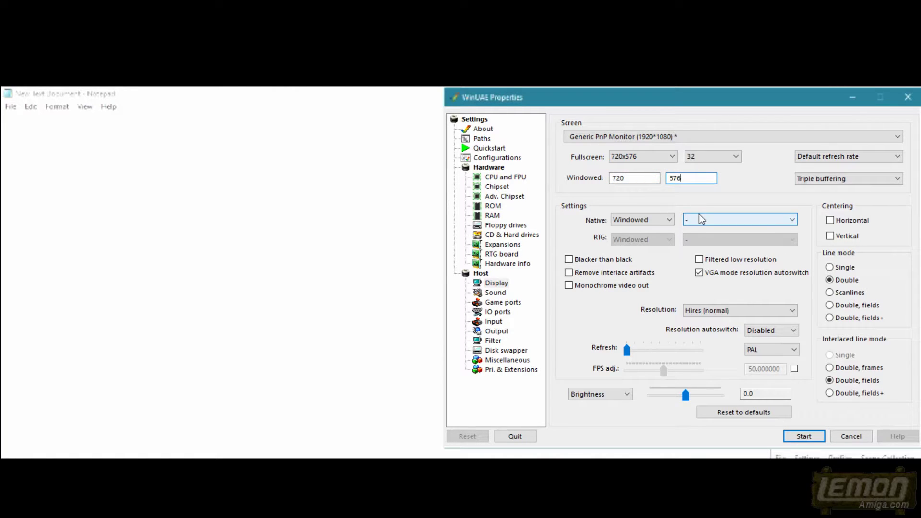
pyautogui.click(672, 157)
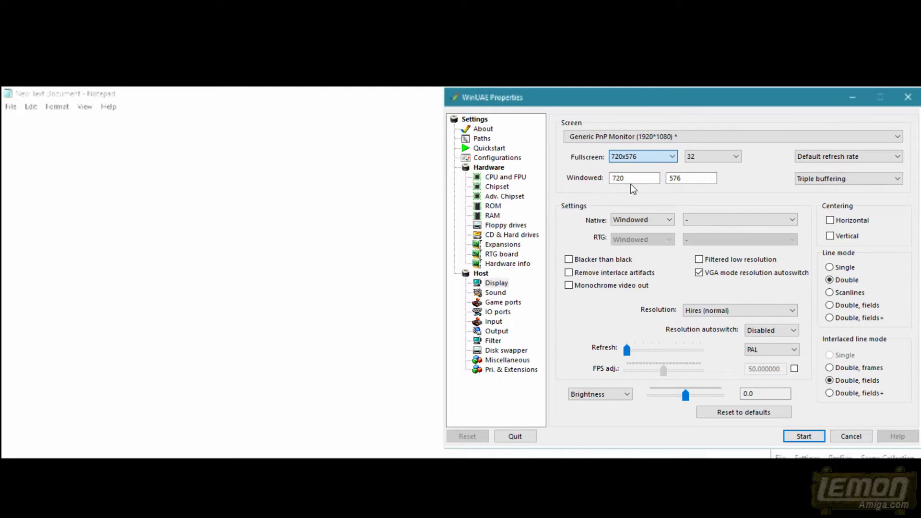
# Review the host settings for sound, game ports, IO ports, input and output.
pyautogui.click(496, 293)
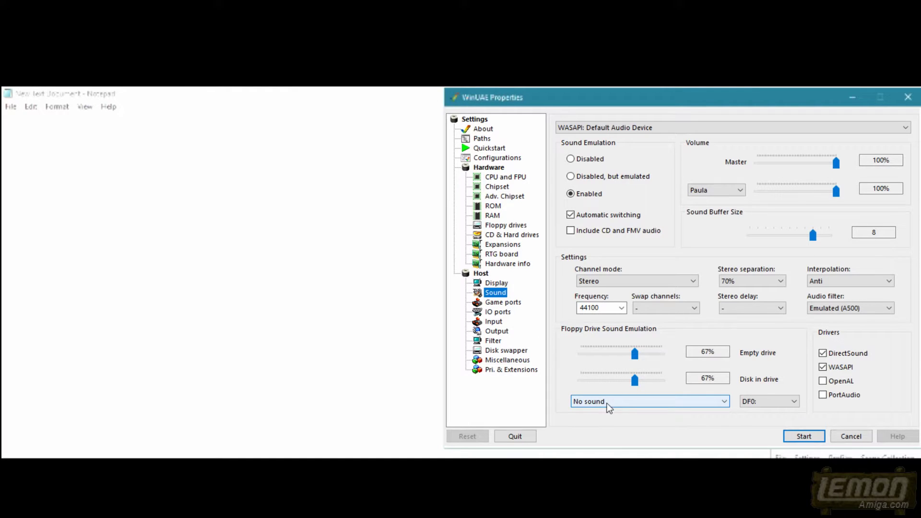
pyautogui.click(508, 304)
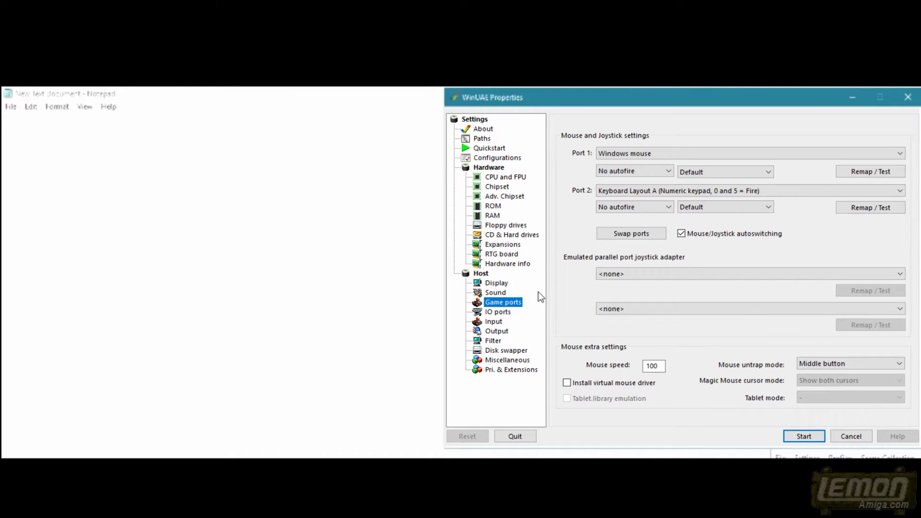
pyautogui.click(501, 312)
pyautogui.click(498, 323)
pyautogui.click(498, 330)
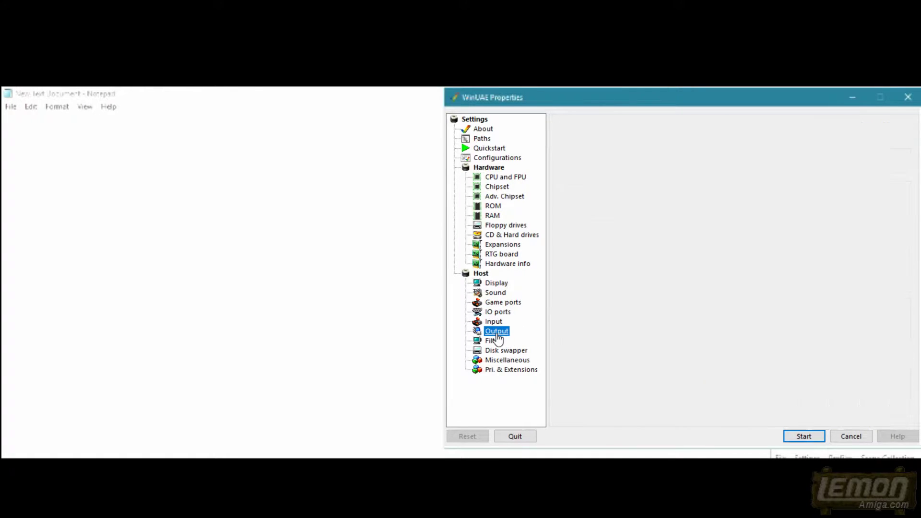
# Set the scaling mode of the native display filter to No scaling.
pyautogui.click(497, 342)
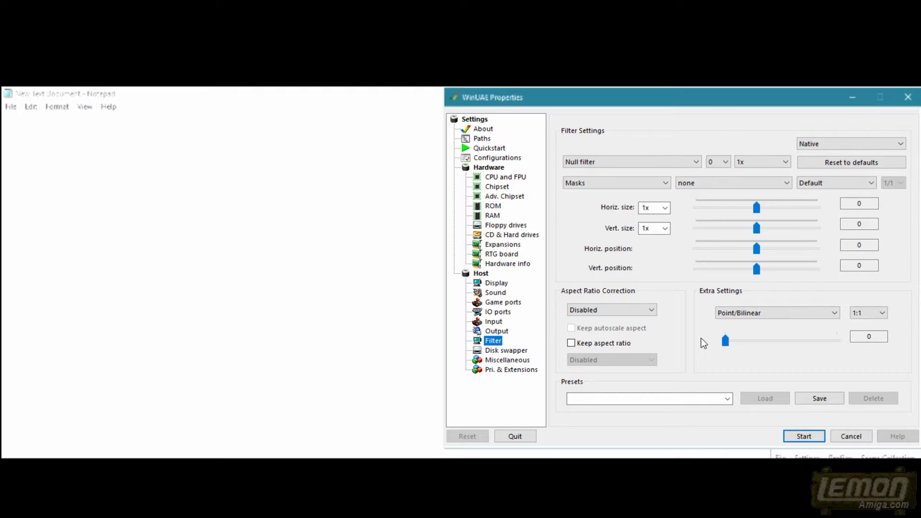
pyautogui.click(871, 184)
pyautogui.click(836, 192)
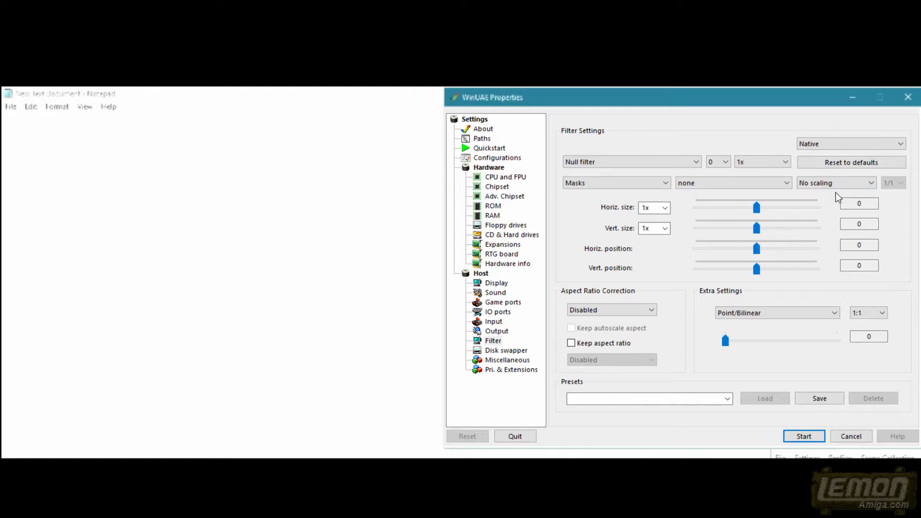
pyautogui.click(871, 184)
pyautogui.press('Up')
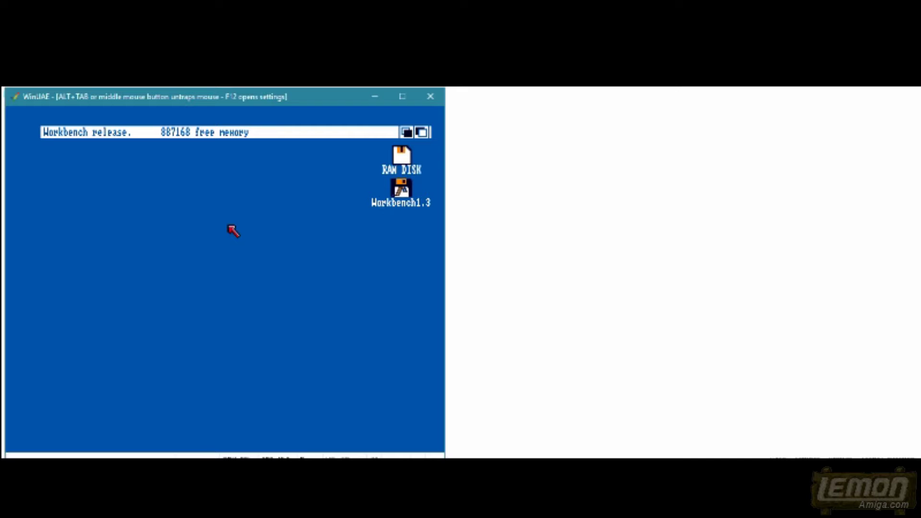
# Open the settings from the running Workbench session and set the filter's scaling mode to Fullscreen (TV).
pyautogui.press('F12')
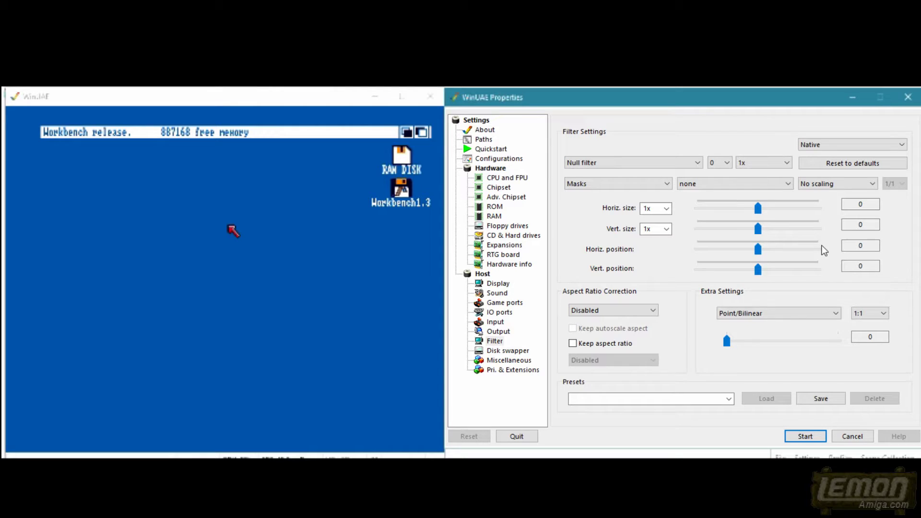
pyautogui.click(804, 440)
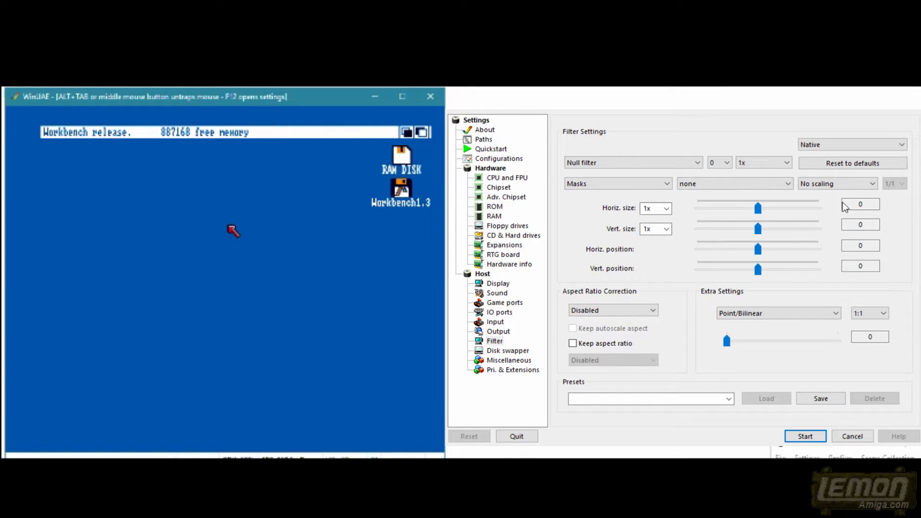
pyautogui.click(873, 184)
pyautogui.click(842, 216)
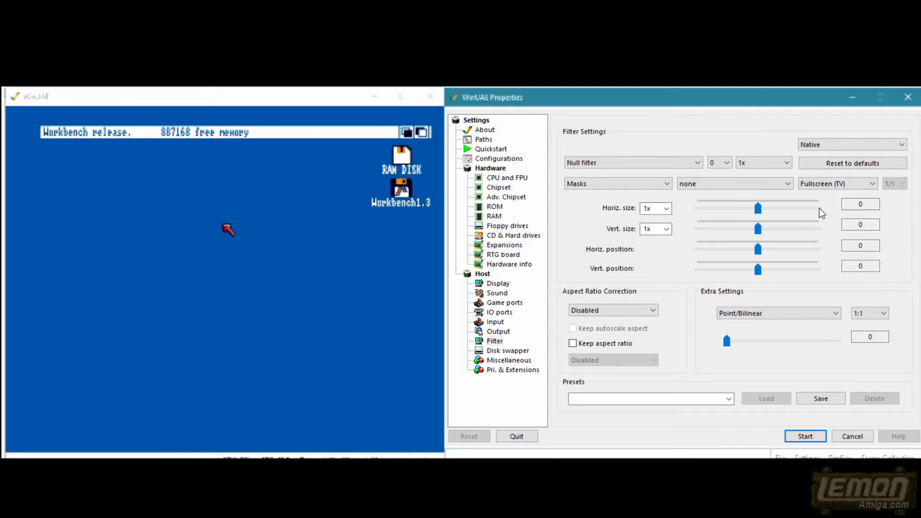
# Change the filter's scaling mode to Fullscreen (Max) and resume the emulation to see its effect on Workbench.
pyautogui.click(870, 186)
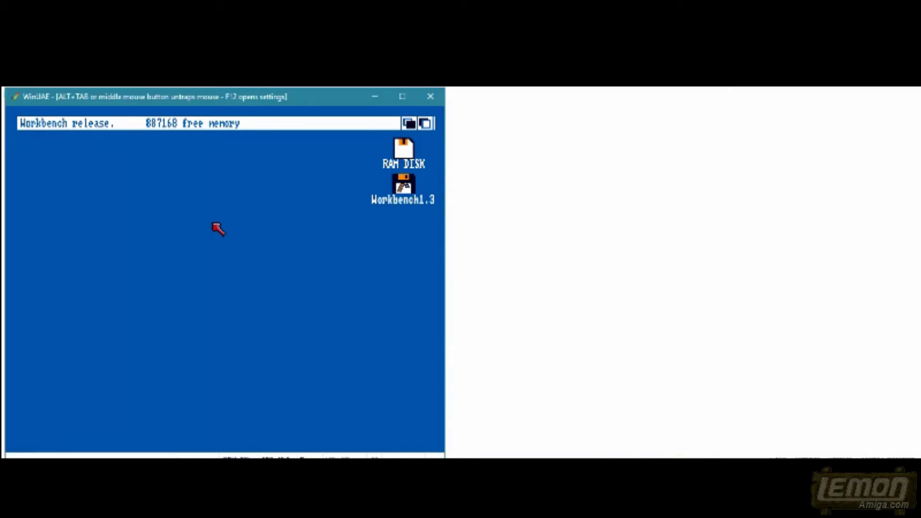
pyautogui.press('F12')
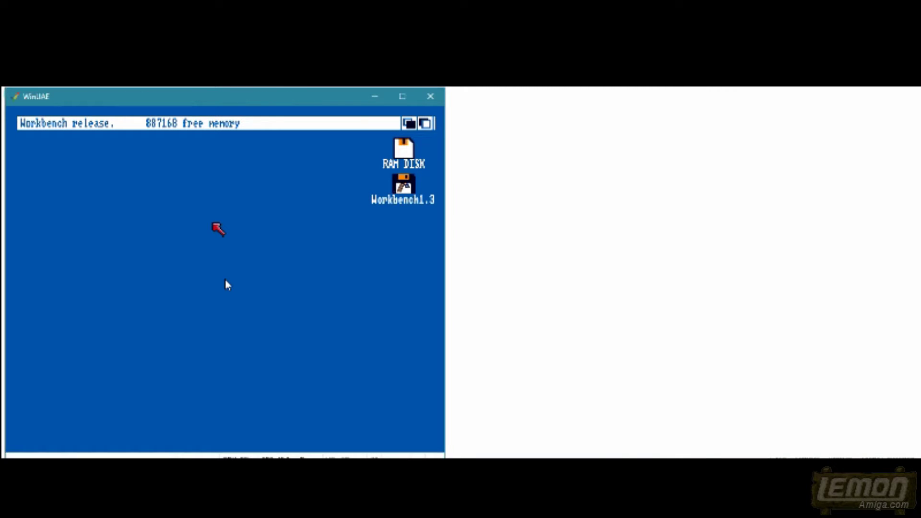
pyautogui.click(832, 216)
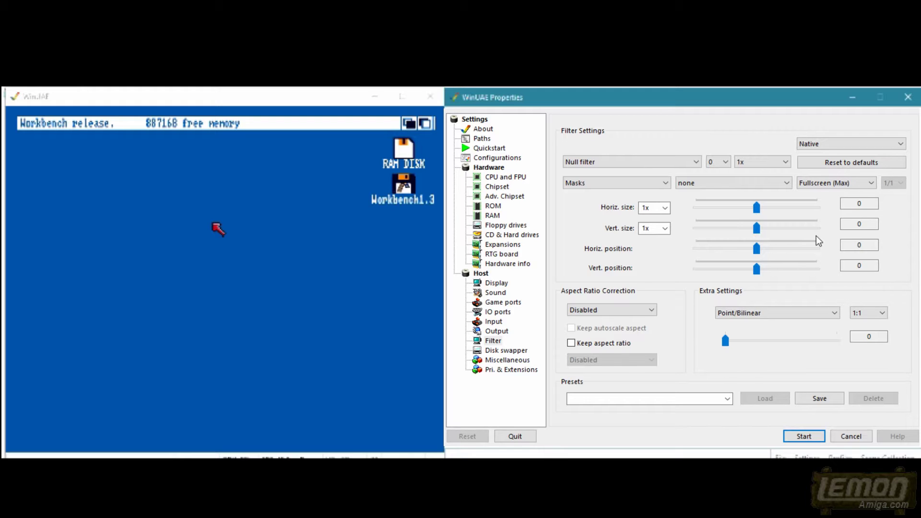
pyautogui.press('Return')
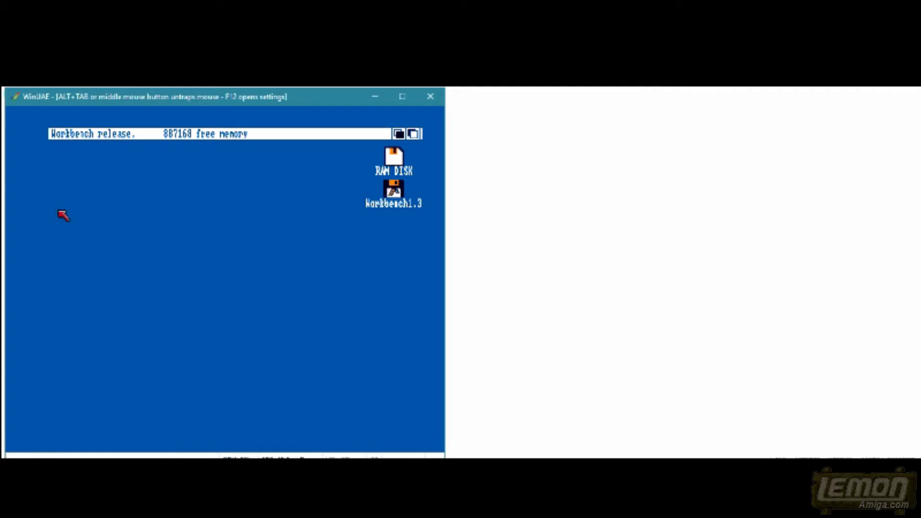
# Try the Automatic center scaling mode, set the filter to Automatic resize, and resume the emulation.
pyautogui.press('F12')
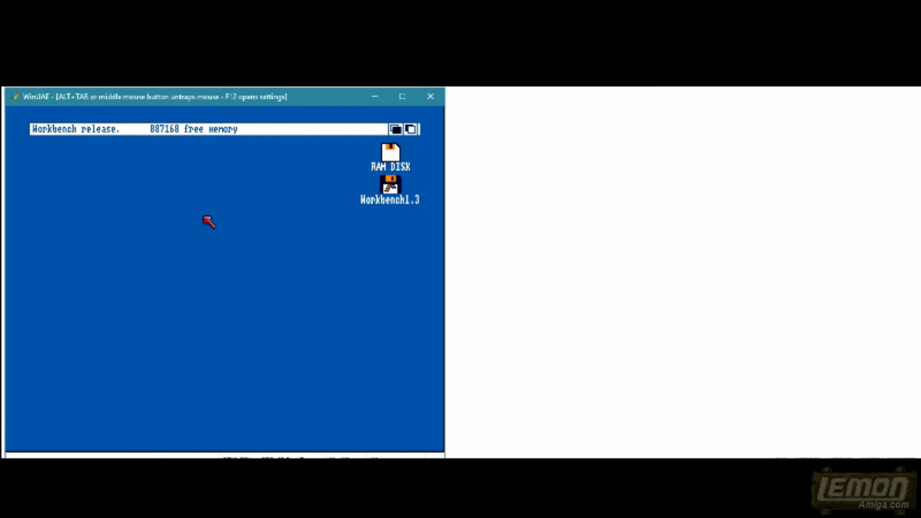
pyautogui.press('F12')
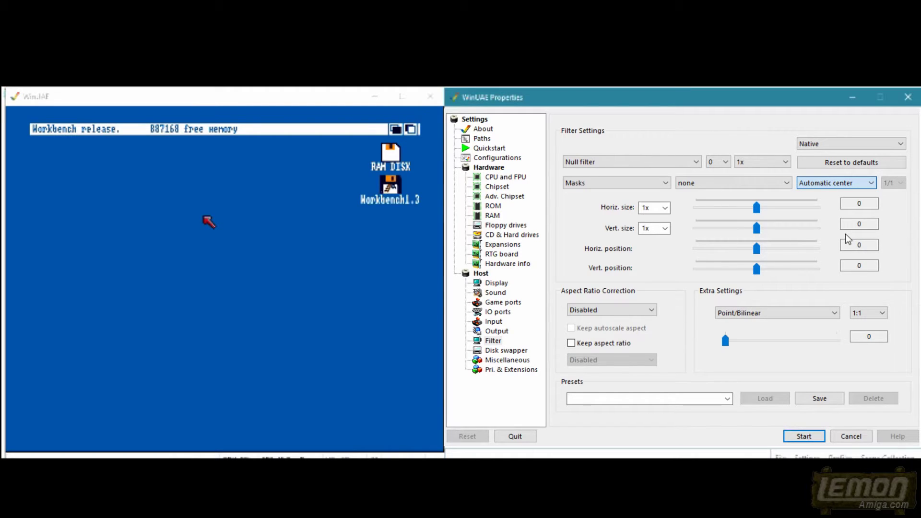
pyautogui.click(845, 234)
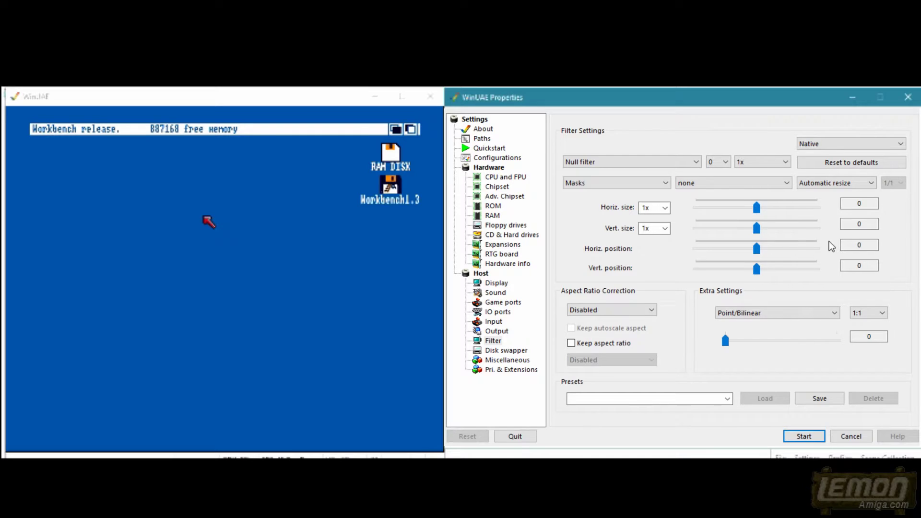
pyautogui.press('Return')
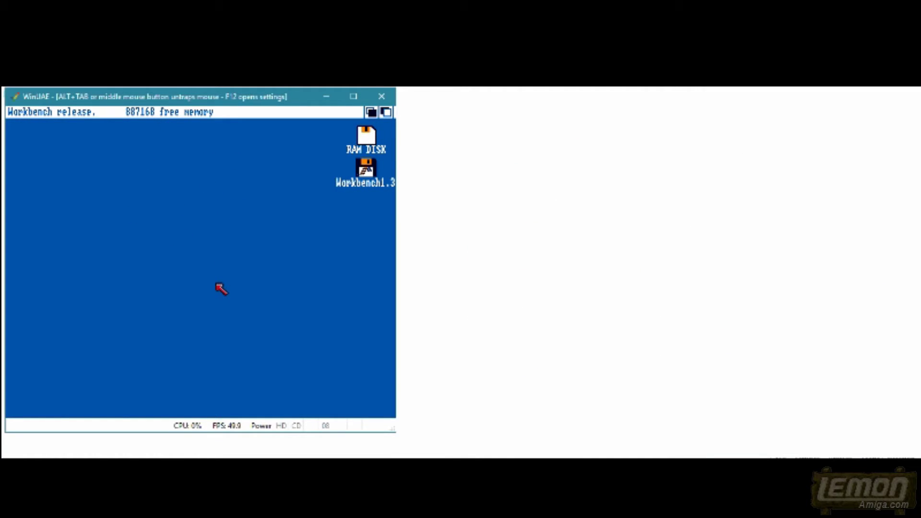
# Set the filter's scaling mode to Automatic scaling, check it on Workbench, and raise the Point/Bilinear value to 1.
pyautogui.press('F12')
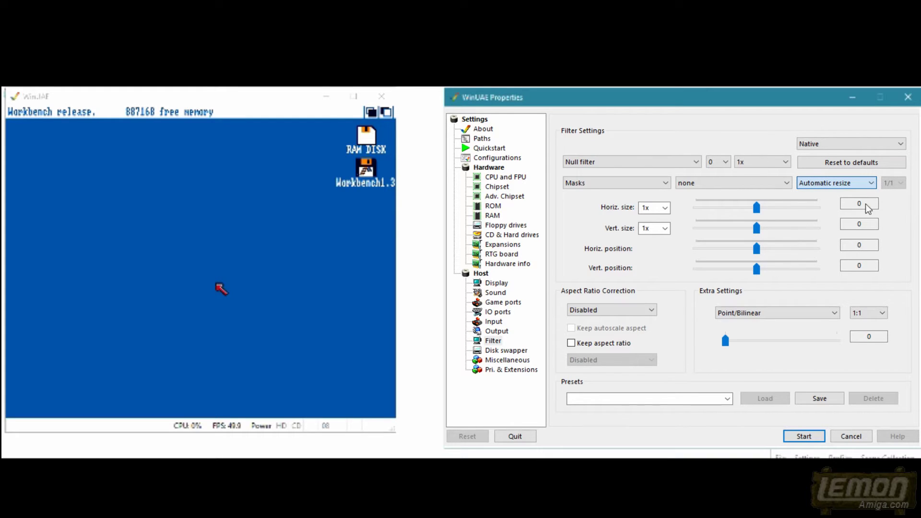
pyautogui.press('Down')
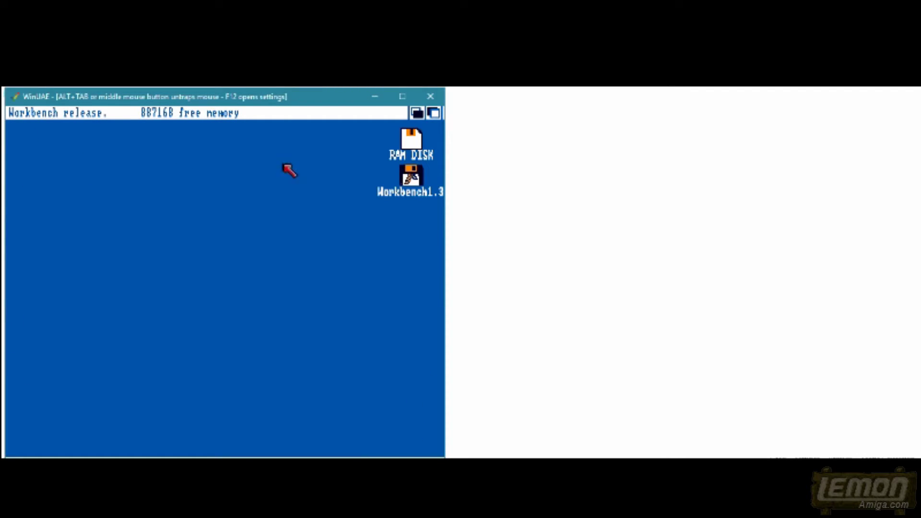
pyautogui.press('F12')
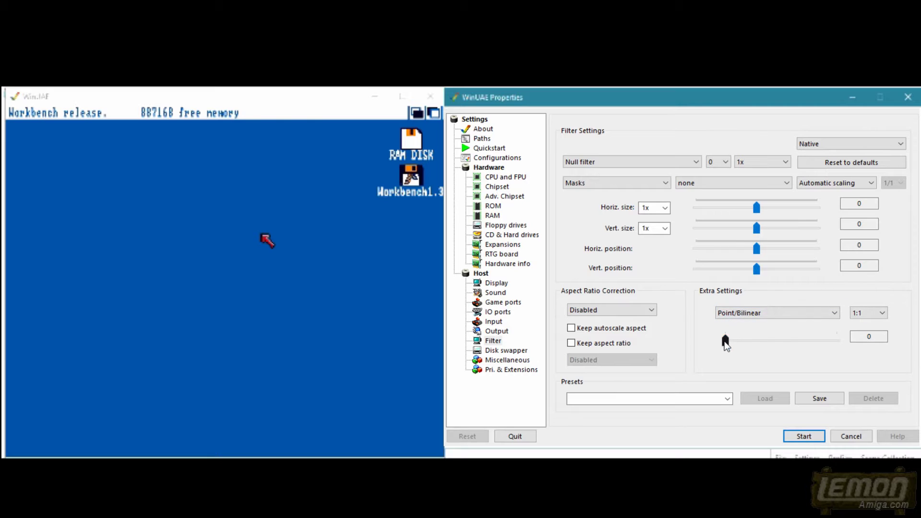
pyautogui.moveTo(725, 342); pyautogui.dragTo(853, 351)
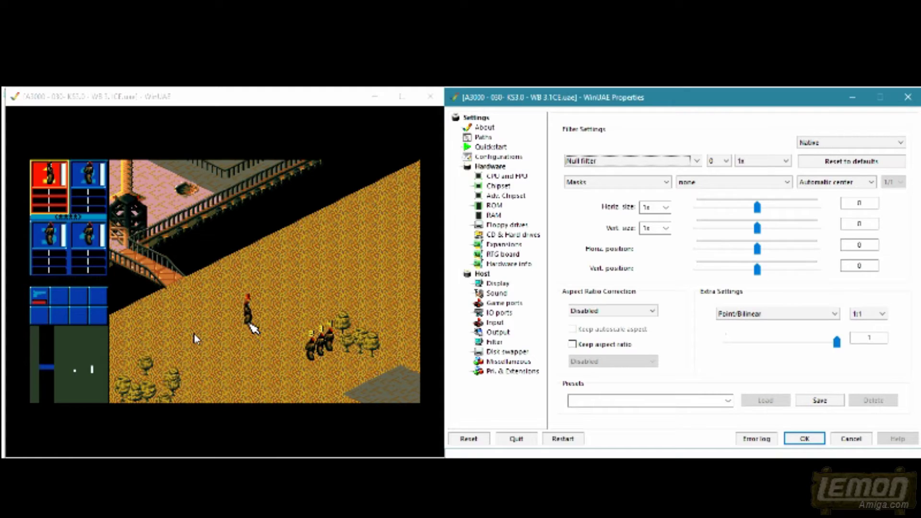
# Change the filter's scaling mode from Automatic center to Automatic scaling for the Syndicate game and resume it.
pyautogui.click(872, 185)
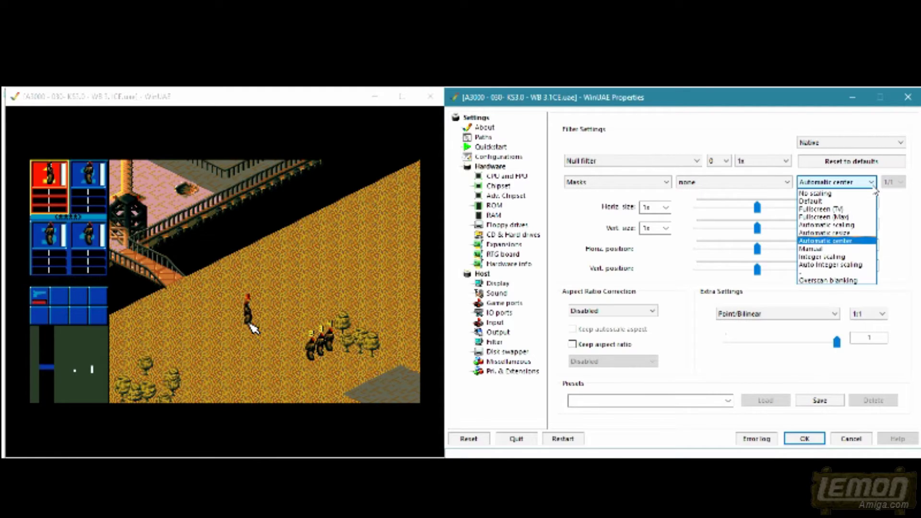
pyautogui.click(863, 225)
pyautogui.press('Return')
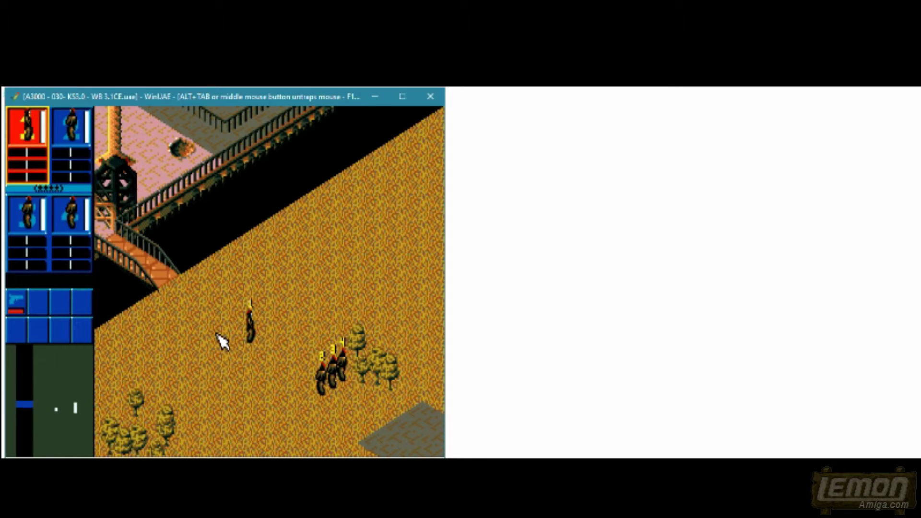
# Send the selected Syndicate agent to several spots around the field to check the scaled game display.
pyautogui.click(220, 311)
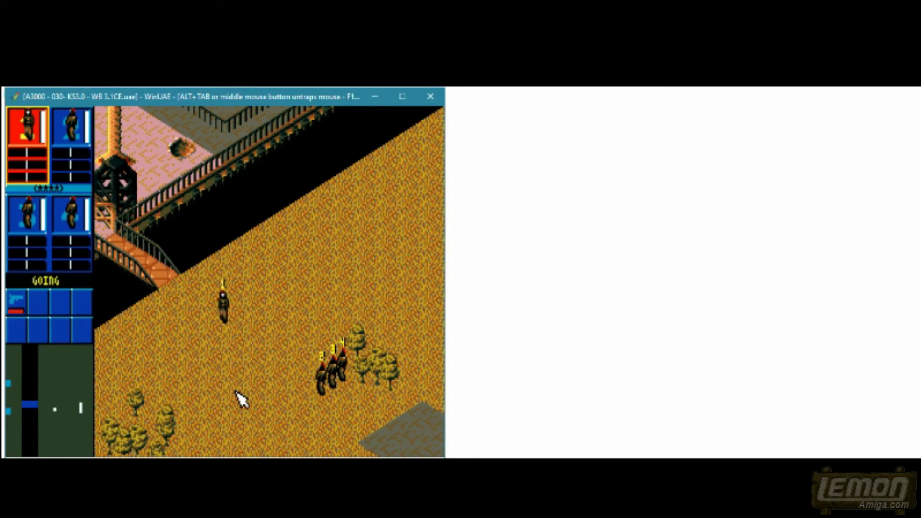
pyautogui.click(302, 306)
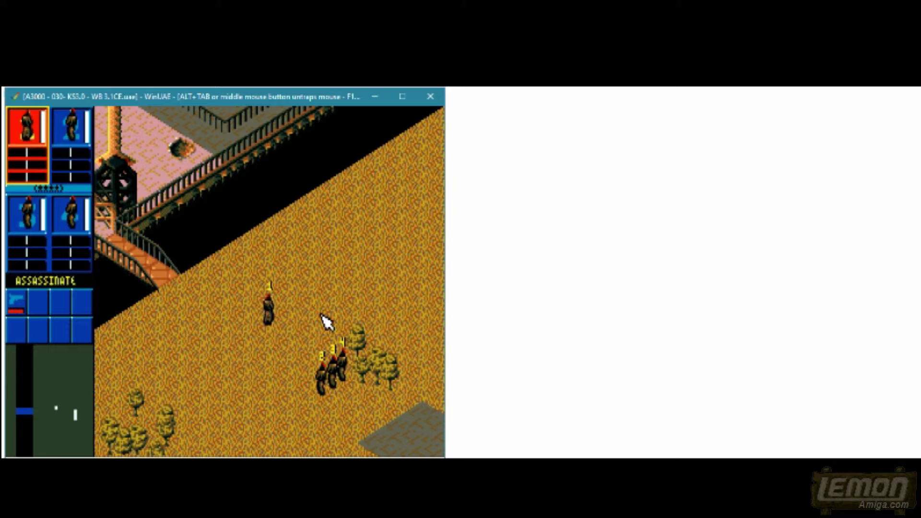
pyautogui.click(297, 358)
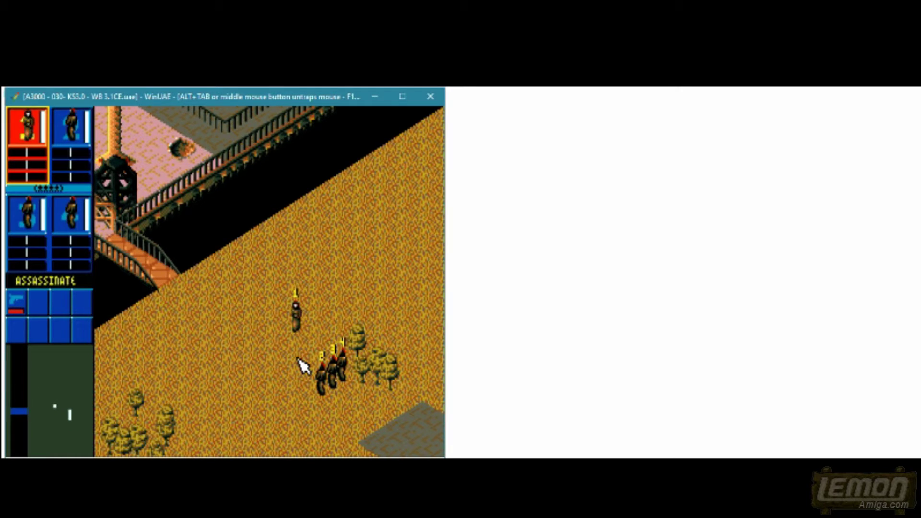
pyautogui.click(264, 370)
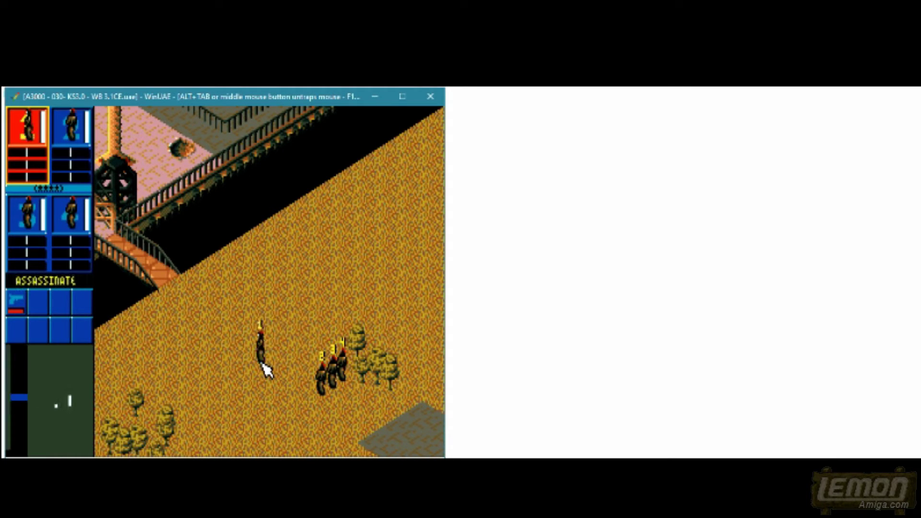
pyautogui.moveTo(6, 418)
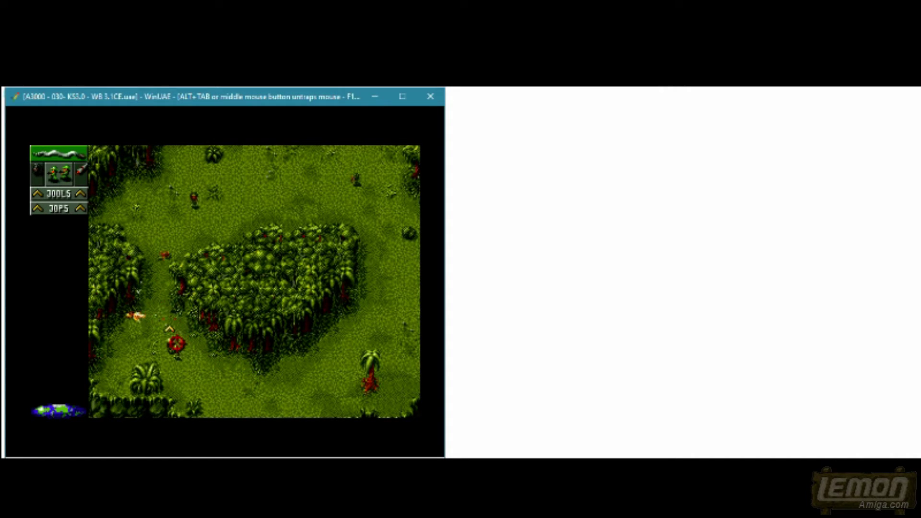
# Move the Cannon Fodder squad below the central trees, set the filter to Automatic scaling, and resume the game.
pyautogui.click(231, 386)
pyautogui.click(236, 402)
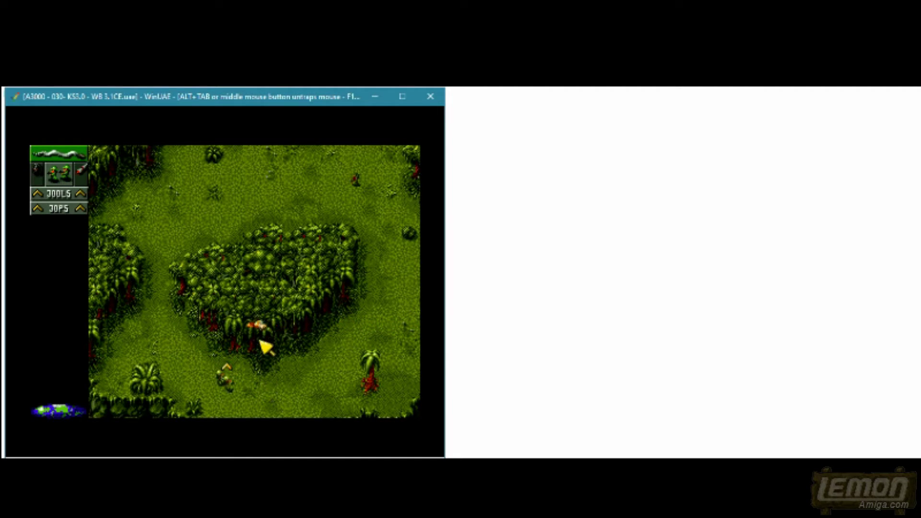
pyautogui.press('F12')
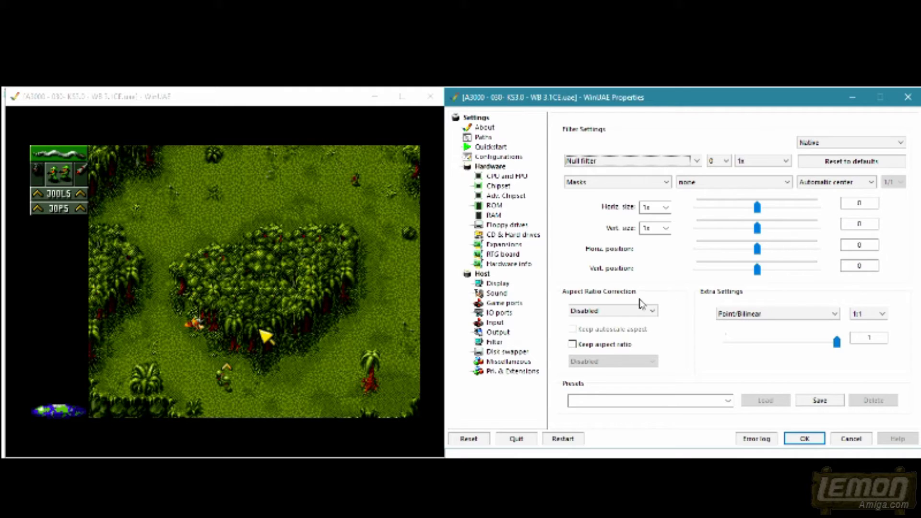
pyautogui.click(848, 183)
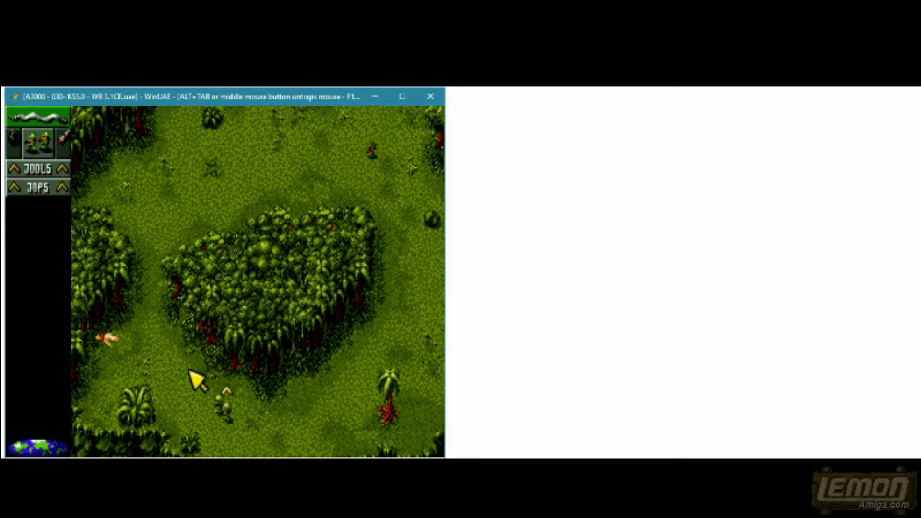
# Walk the Cannon Fodder squad around the central trees and fire at the enemy soldier to check the scaled display.
pyautogui.click(350, 412)
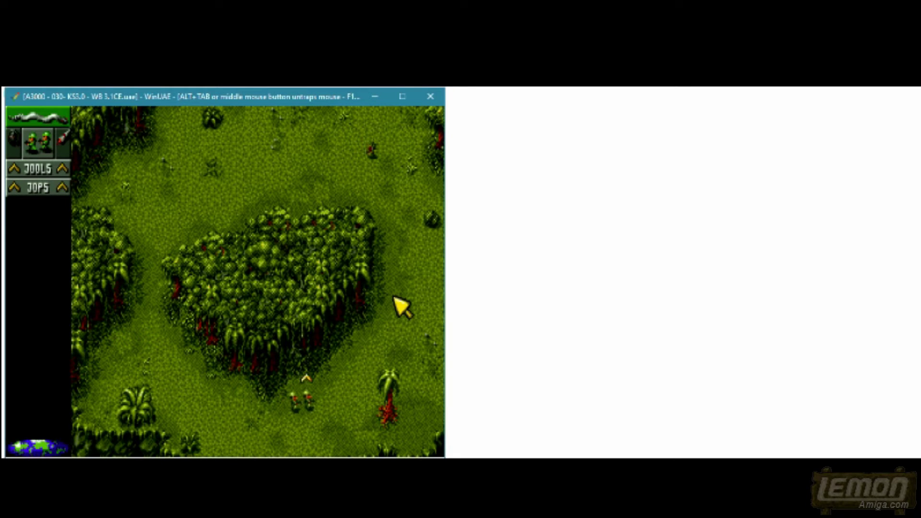
pyautogui.click(398, 187)
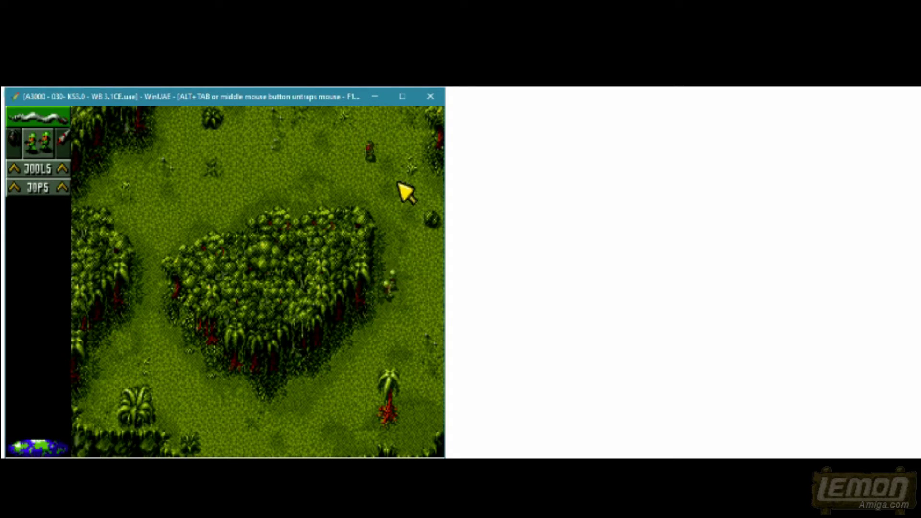
pyautogui.rightClick(356, 159)
pyautogui.rightClick(354, 161)
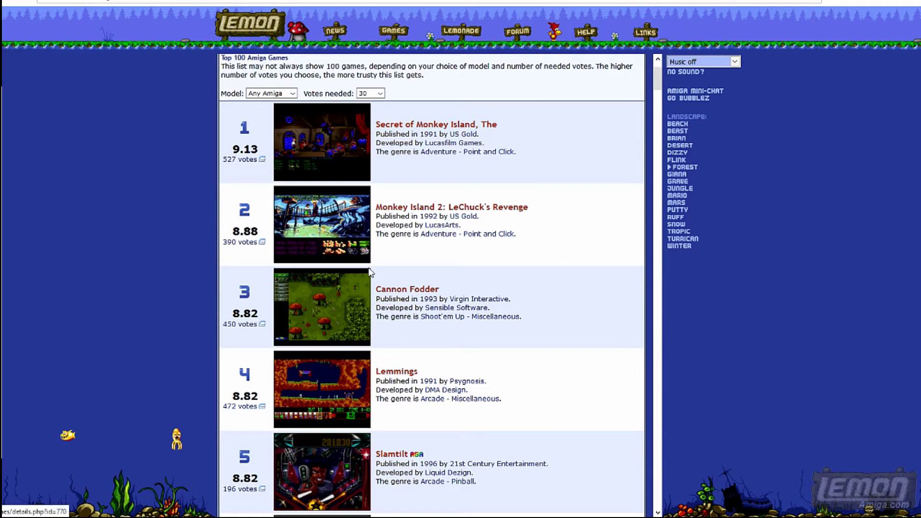
# Switch to the Lemon Amiga website and look through the Top 100 Amiga Games list for titles ranked below Cannon Fodder.
pyautogui.scroll(-6, 342, 398)
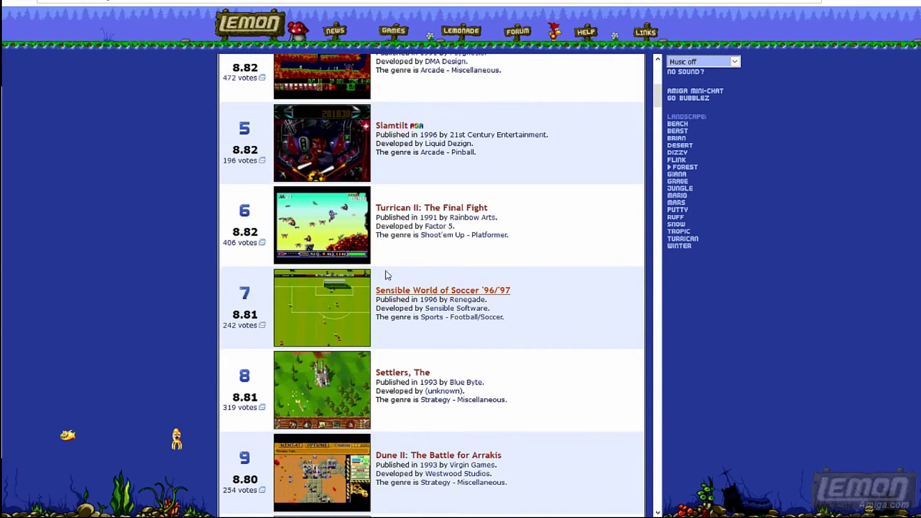
pyautogui.scroll(-7, 499, 331)
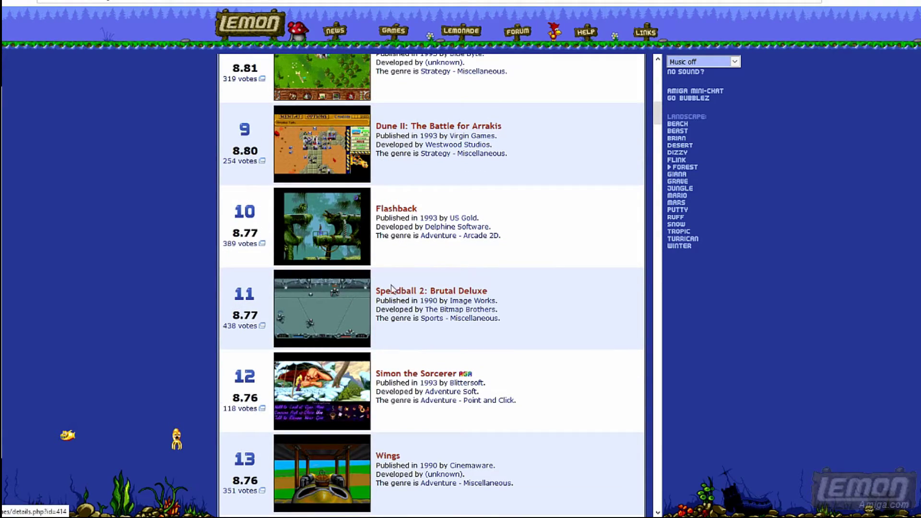
pyautogui.scroll(-1, 436, 400)
pyautogui.scroll(-5, 436, 401)
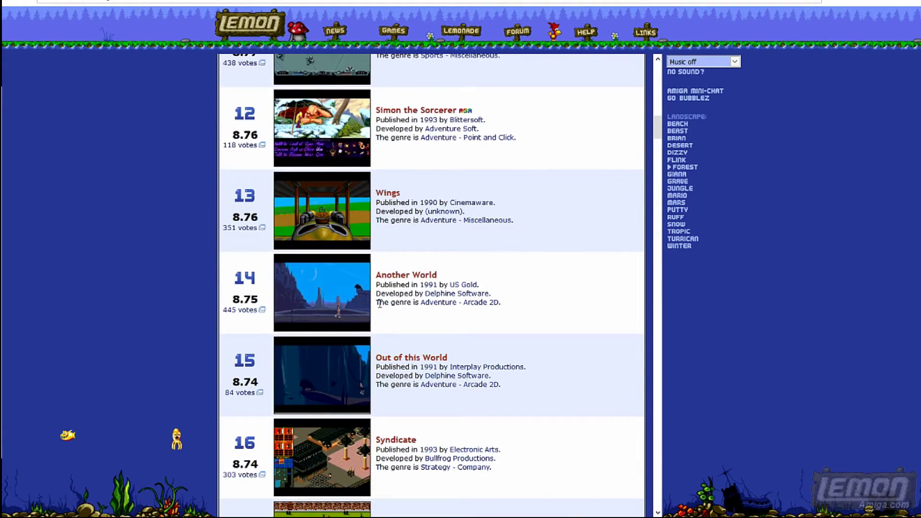
pyautogui.scroll(-2, 405, 411)
pyautogui.scroll(-3, 405, 411)
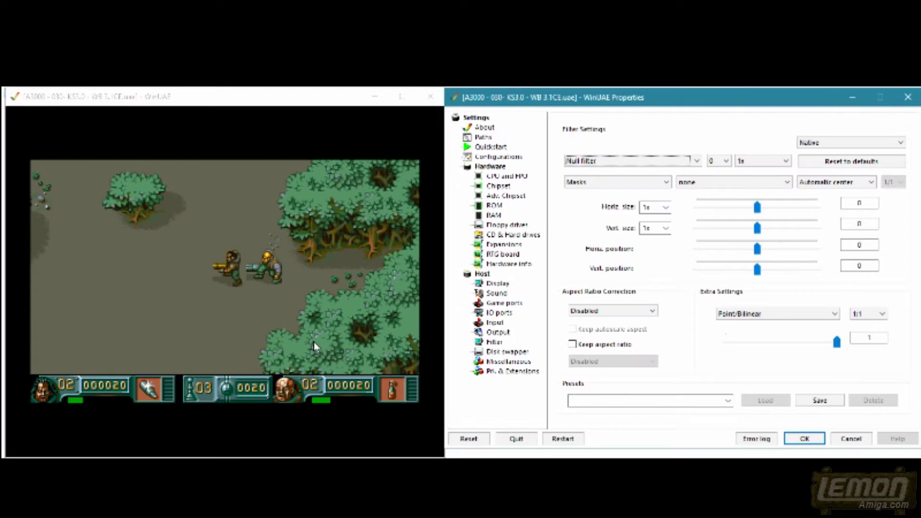
# Set the filter's scaling mode to Automatic scaling for the forest shooter and resume the game.
pyautogui.click(827, 187)
pyautogui.click(832, 230)
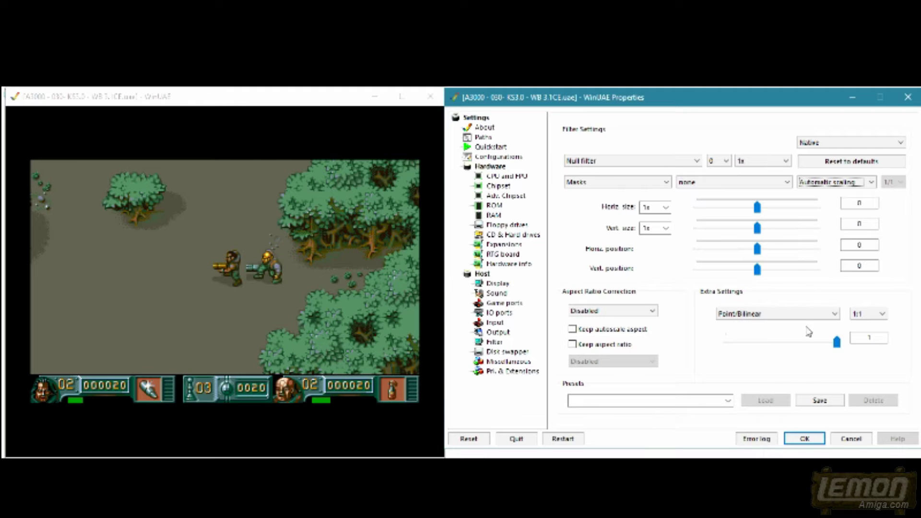
pyautogui.click(805, 439)
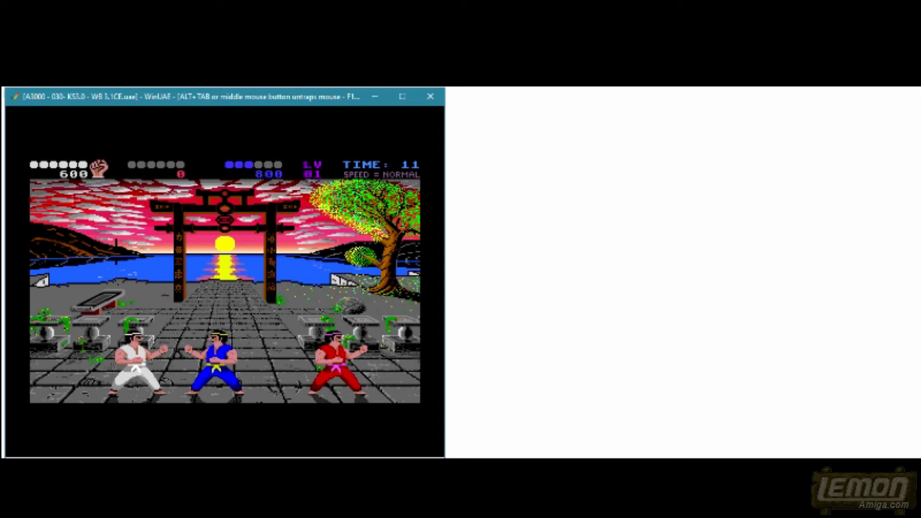
# Open the settings from the karate game, set the filter's scaling mode to Automatic scaling, and resume the fight.
pyautogui.press('F12')
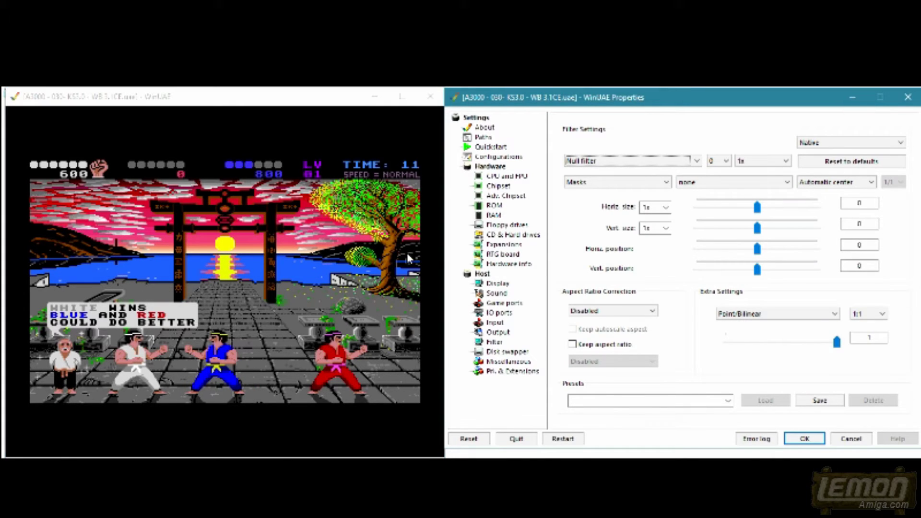
pyautogui.click(824, 187)
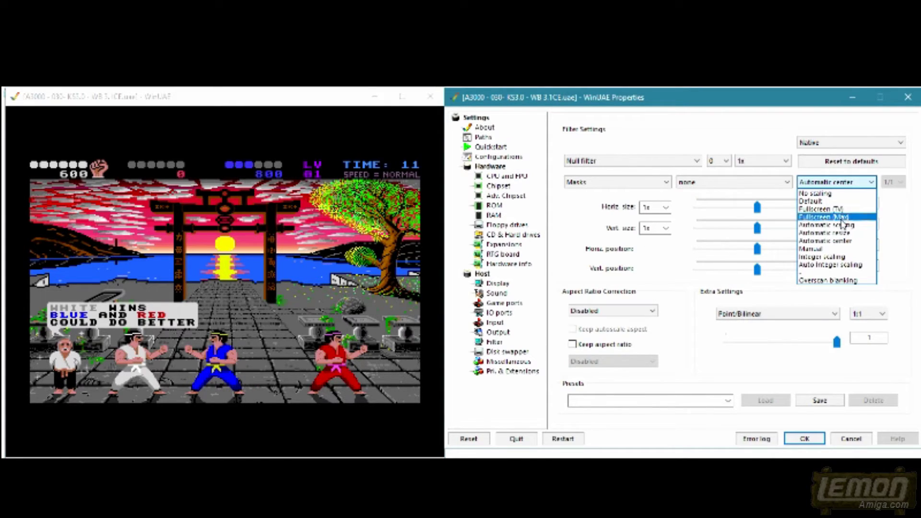
pyautogui.click(843, 229)
pyautogui.click(804, 440)
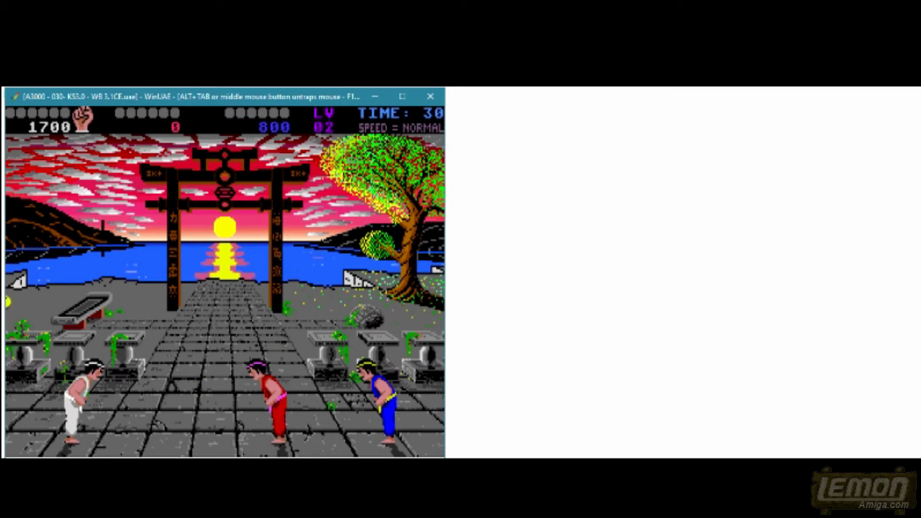
# Fight the red and blue opponents with the white karate fighter to check the scaled game display.
pyautogui.press('Right')
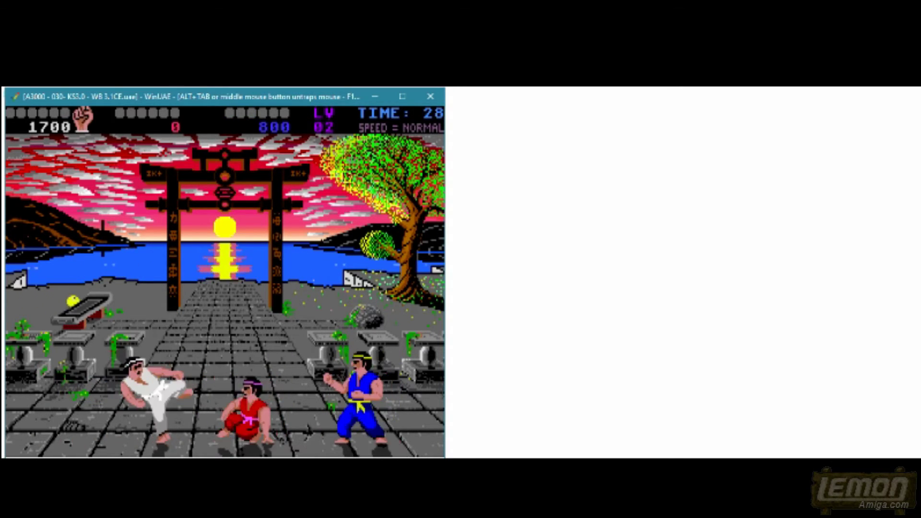
pyautogui.hotkey('ctrl', 'Down')
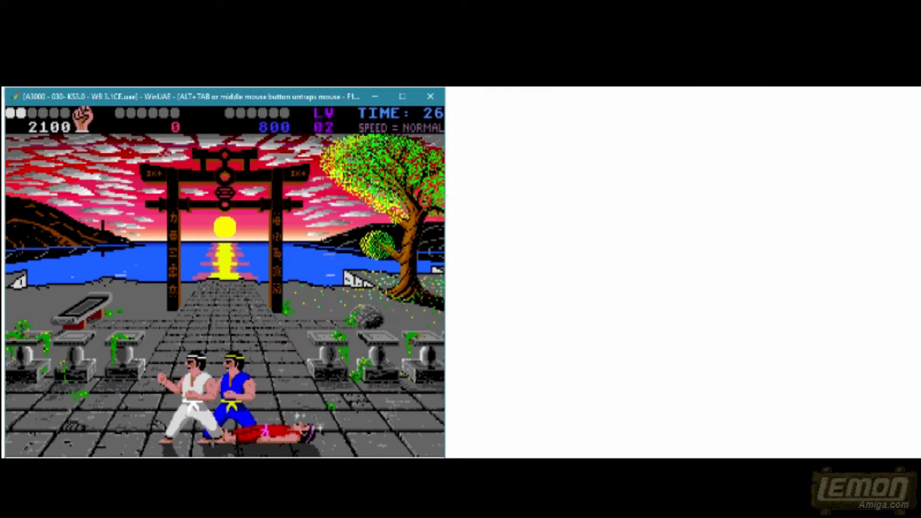
pyautogui.press('Right')
pyautogui.press('Right')
pyautogui.hotkey('Up', 'Left')
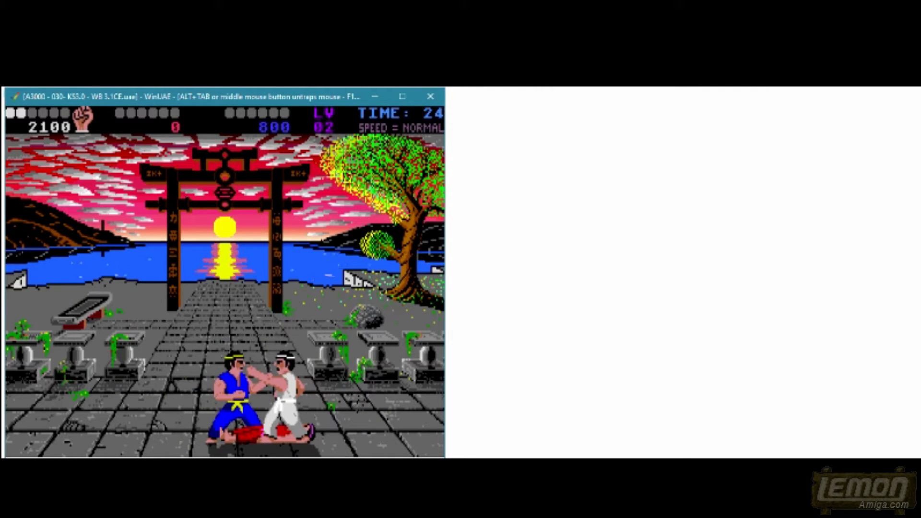
pyautogui.press('Left')
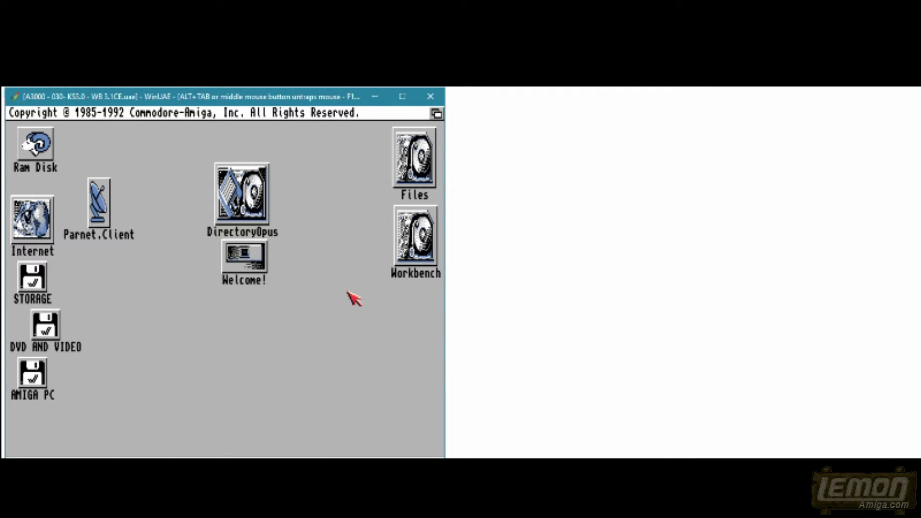
# Open the settings from the driving game, change the filter's scaling mode from Automatic center to Automatic resize, and resume the game.
pyautogui.press('F12')
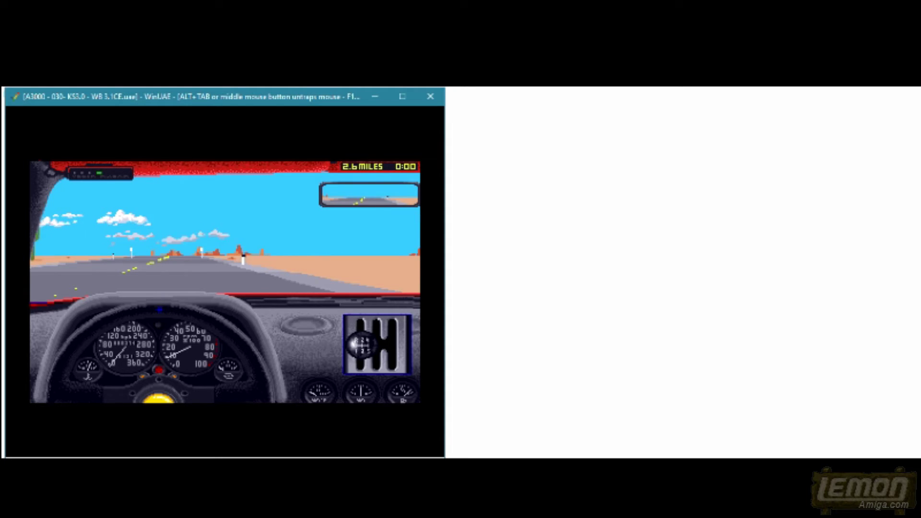
pyautogui.press('F12')
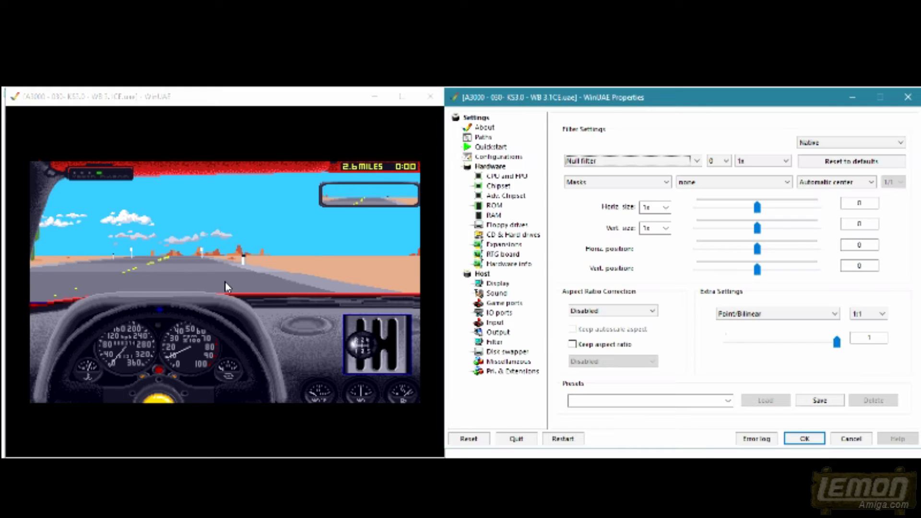
pyautogui.click(837, 183)
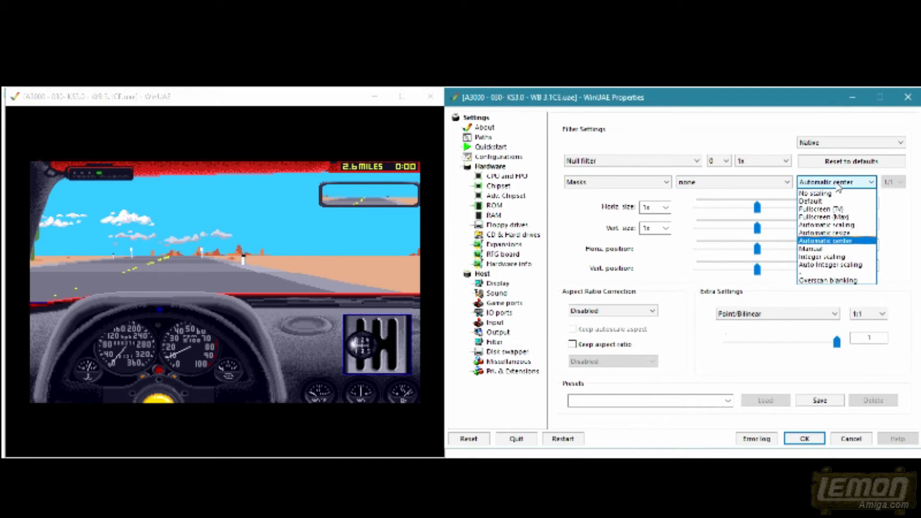
pyautogui.click(837, 241)
pyautogui.click(838, 184)
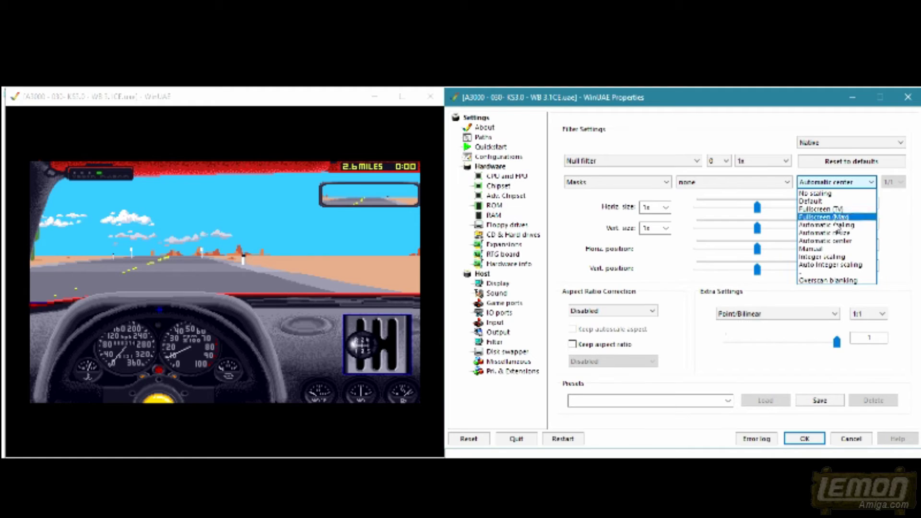
pyautogui.click(836, 232)
pyautogui.click(804, 440)
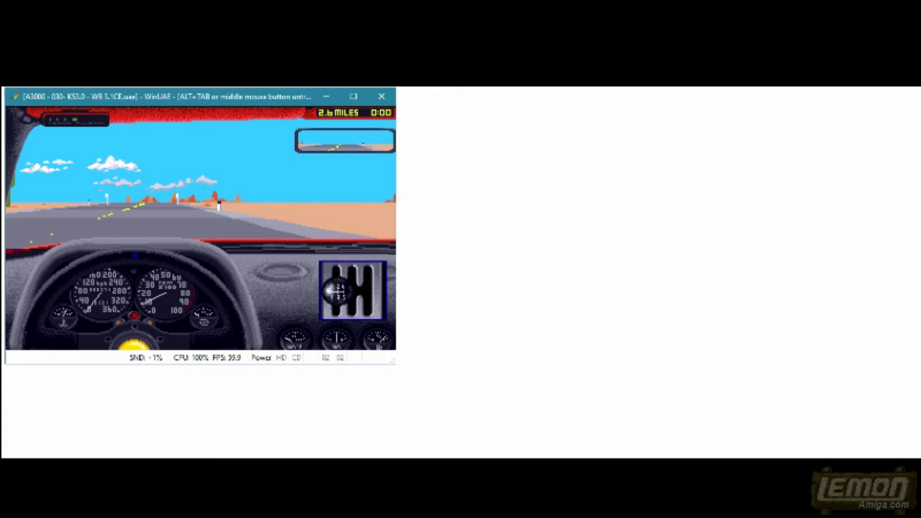
# Open the settings from the driving game, set the filter's scaling mode to Automatic scaling, and confirm to resume the game.
pyautogui.press('F12')
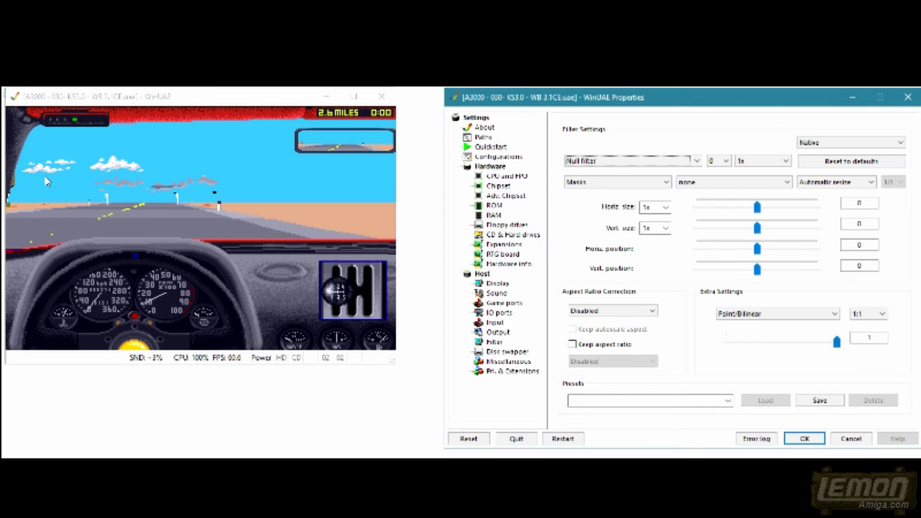
pyautogui.click(872, 181)
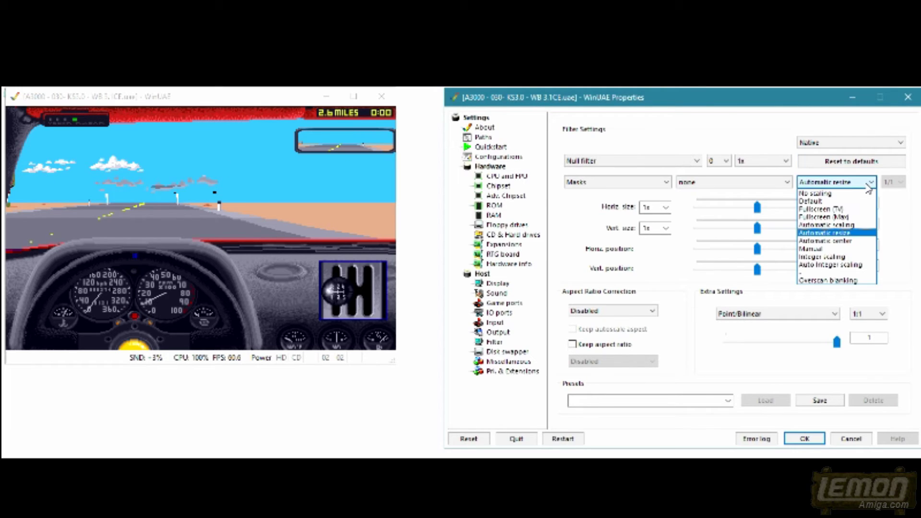
pyautogui.click(855, 223)
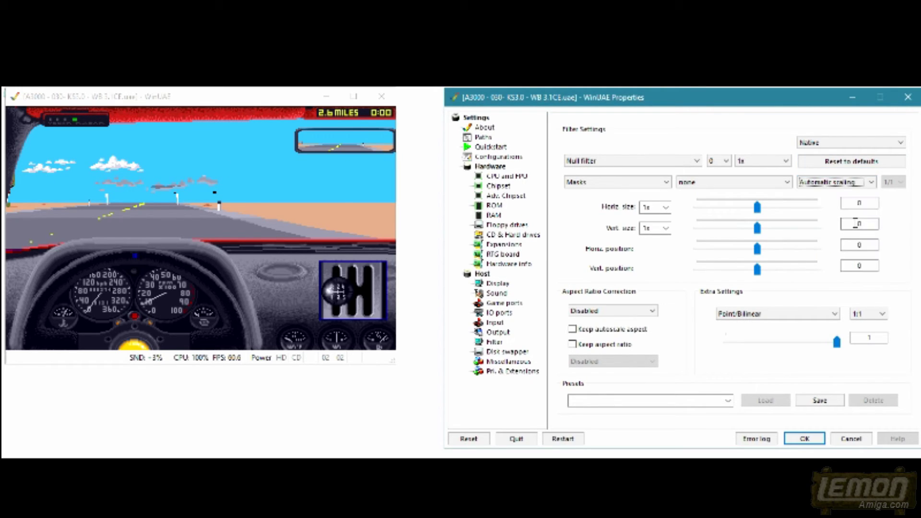
pyautogui.click(805, 439)
# Reopen the emulator settings, set the windowed display size to 720 x 576, and resume the driving game.
pyautogui.press('F12')
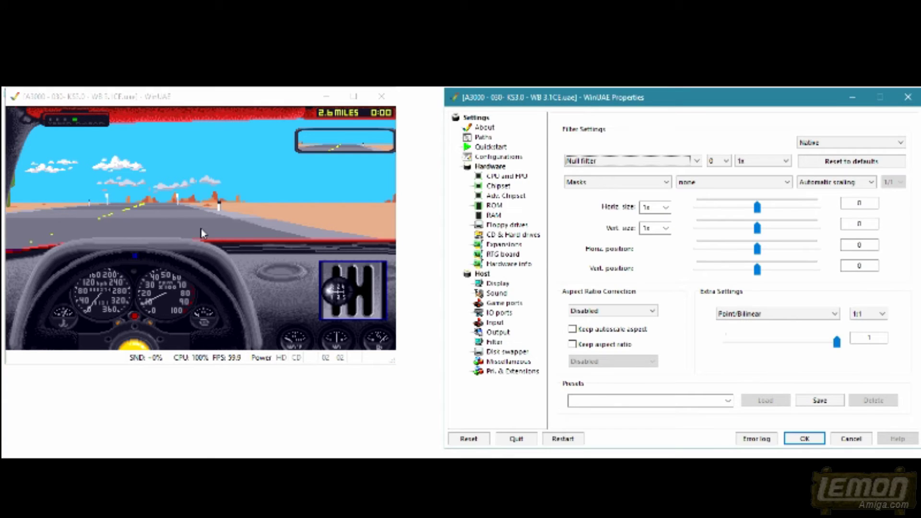
pyautogui.click(499, 157)
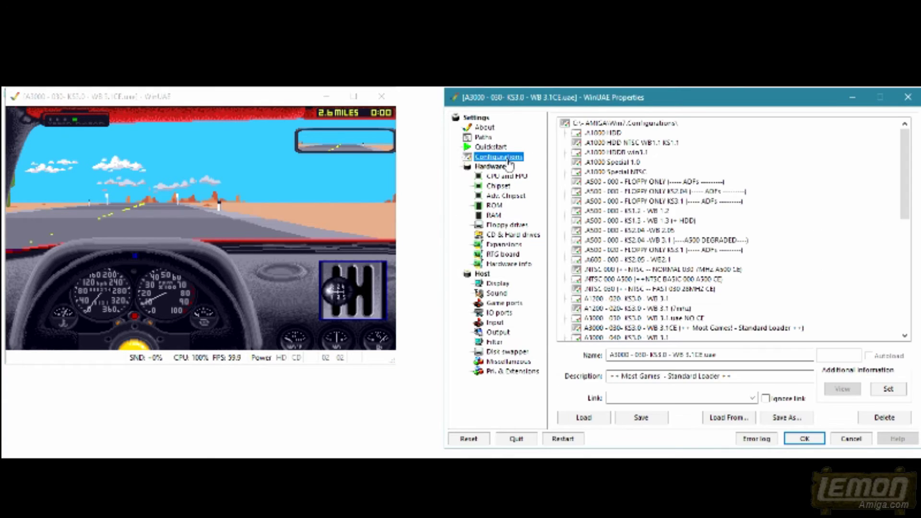
pyautogui.click(497, 284)
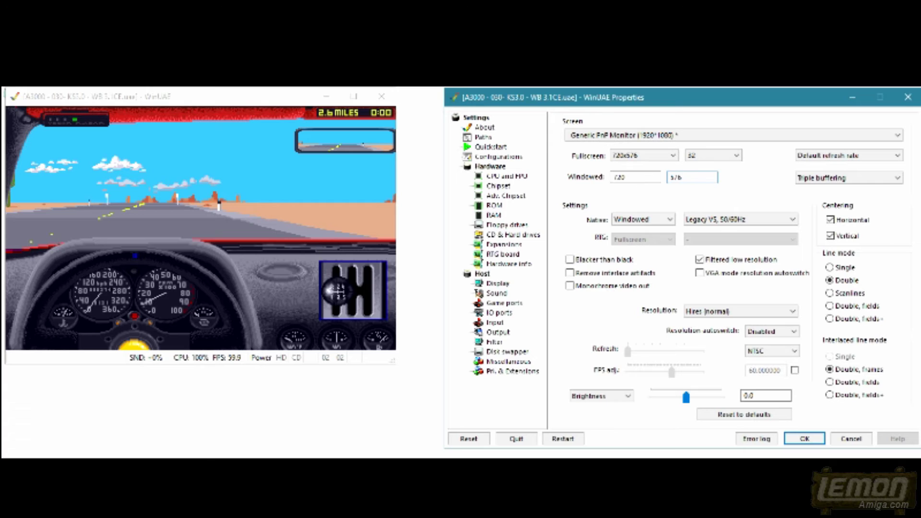
pyautogui.click(804, 439)
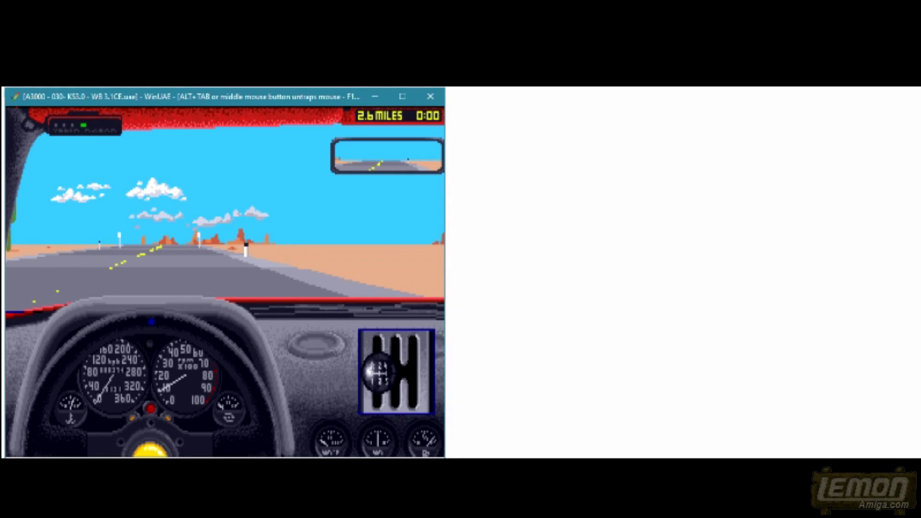
# Drive the car along the desert road, shifting up through the gears, to check the game in the resized window.
pyautogui.press('Up')
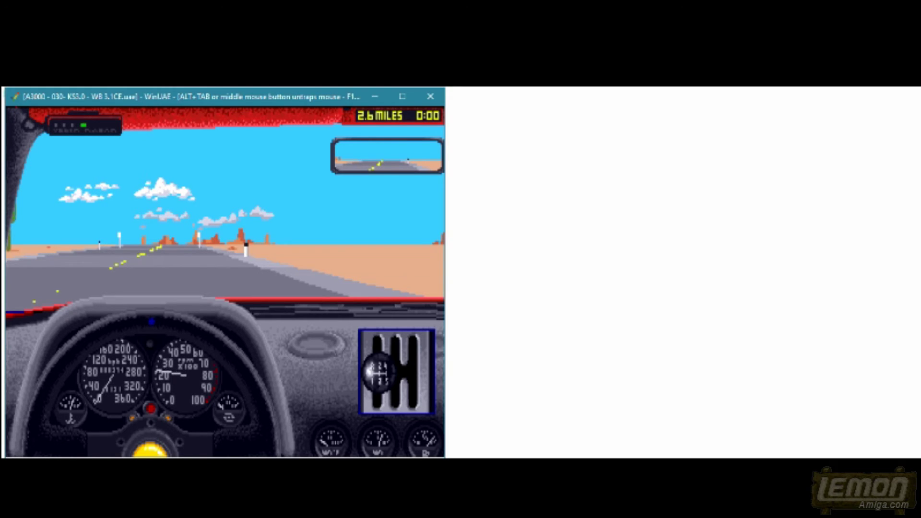
pyautogui.hotkey('ctrl', 'Up')
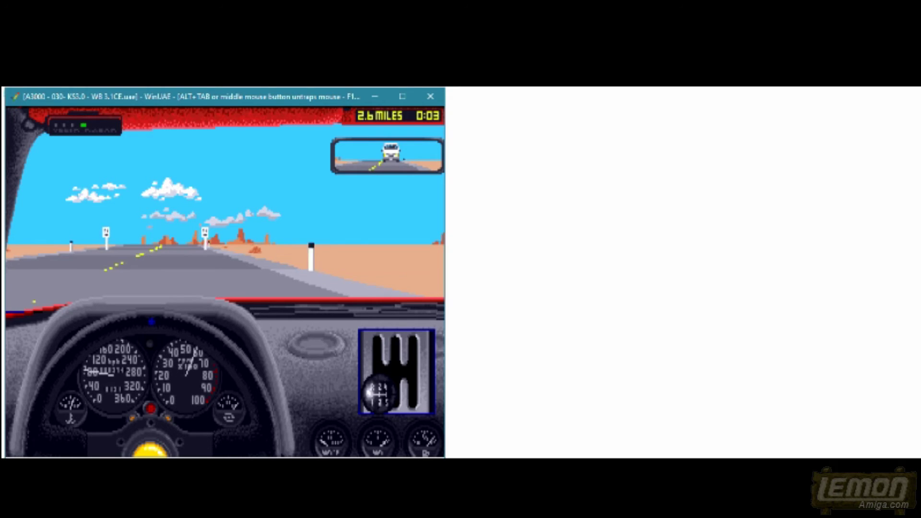
pyautogui.hotkey('ctrl', 'Up')
pyautogui.press('Up')
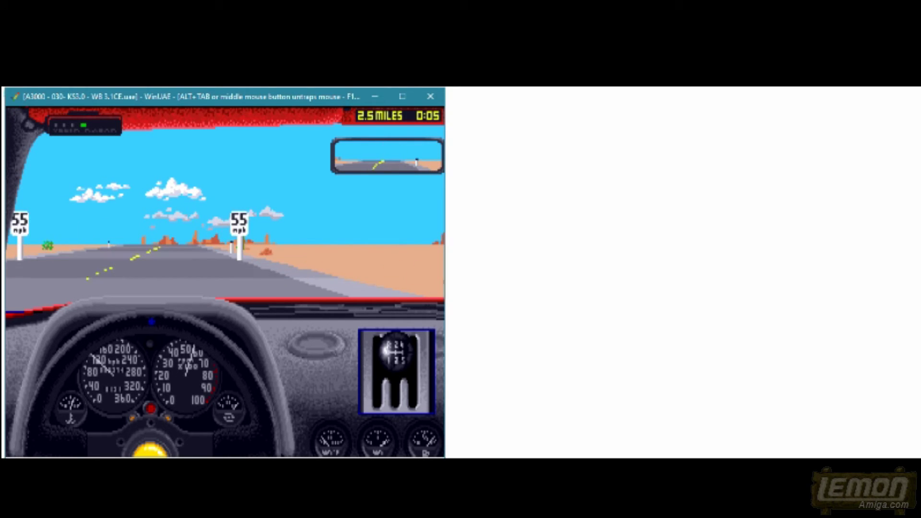
pyautogui.press('Down')
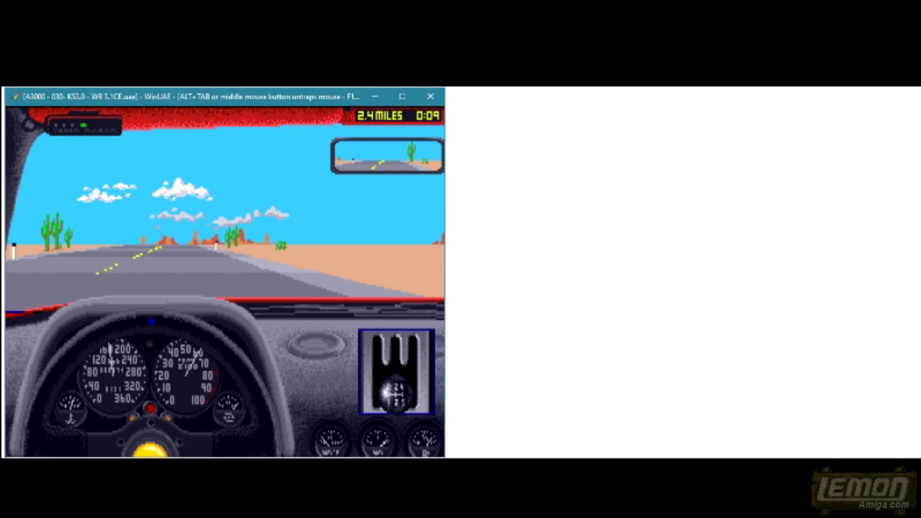
pyautogui.press('Up')
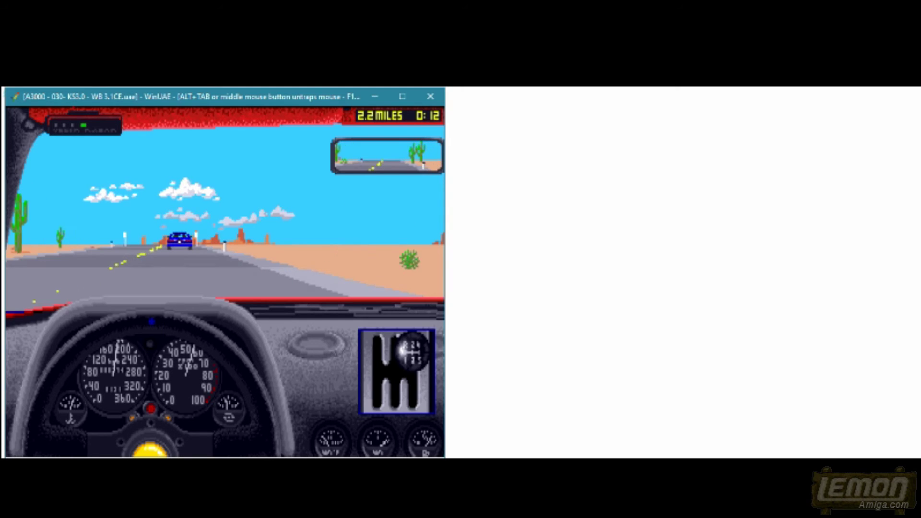
pyautogui.press('p')
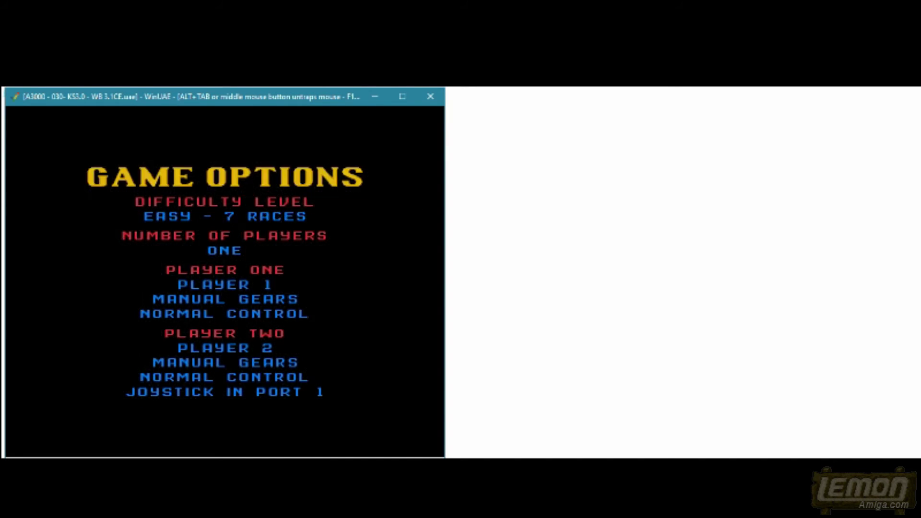
# Start the one-player Lotus race from the game options and accelerate through the gears, steering past the white cars.
pyautogui.press('ctrl')
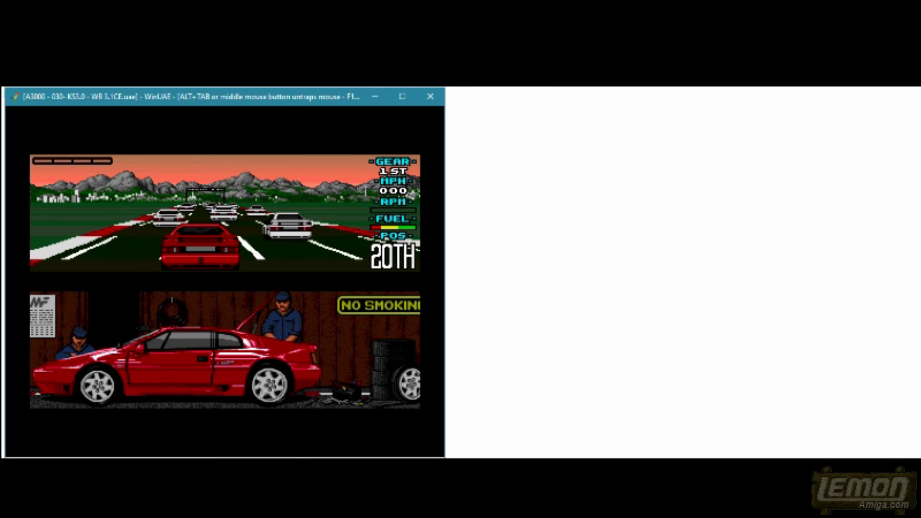
pyautogui.press('Up')
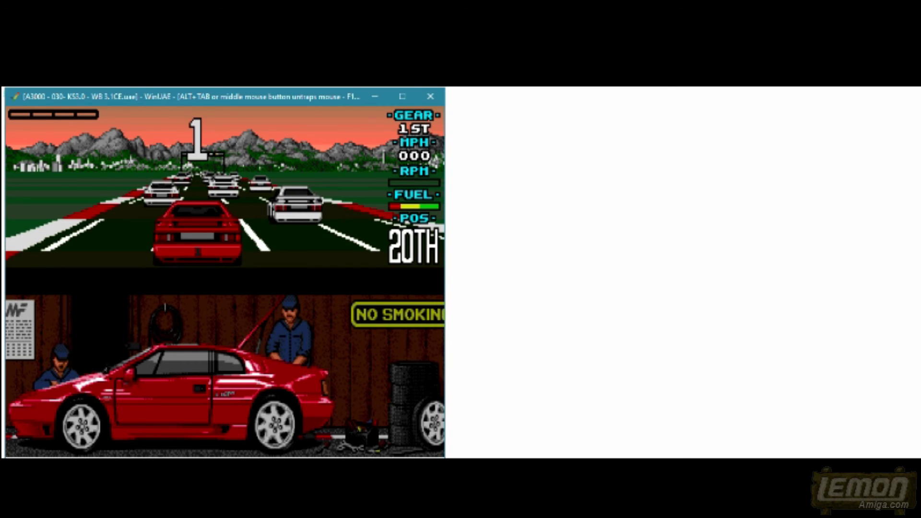
pyautogui.press('space')
pyautogui.press('Left')
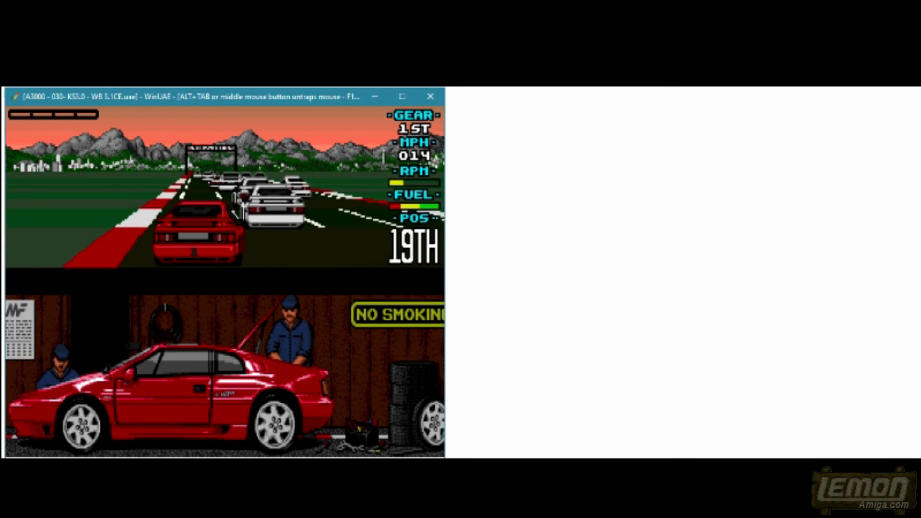
pyautogui.press('Up')
pyautogui.press('Up')
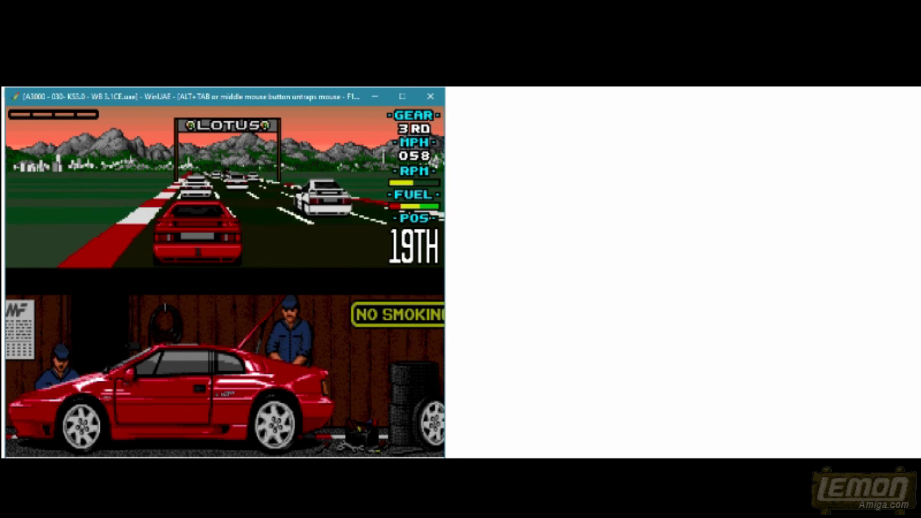
pyautogui.press('Up')
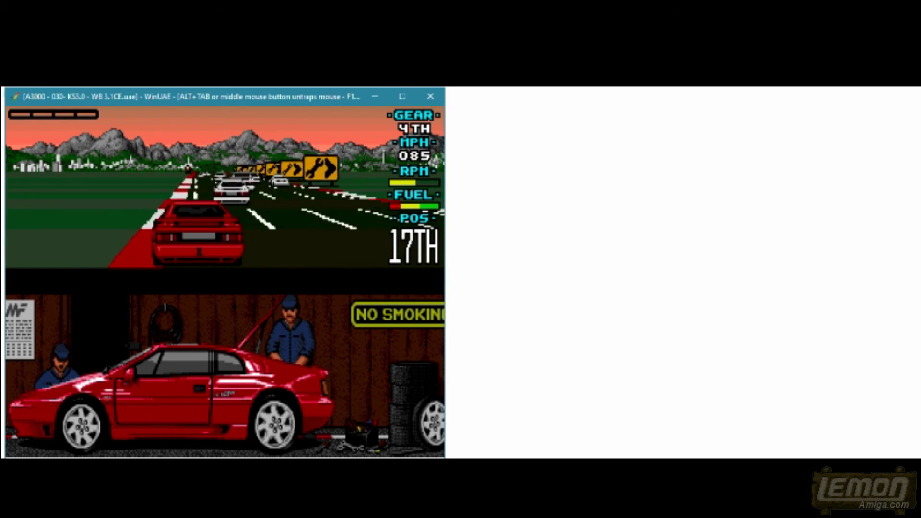
pyautogui.press('Right')
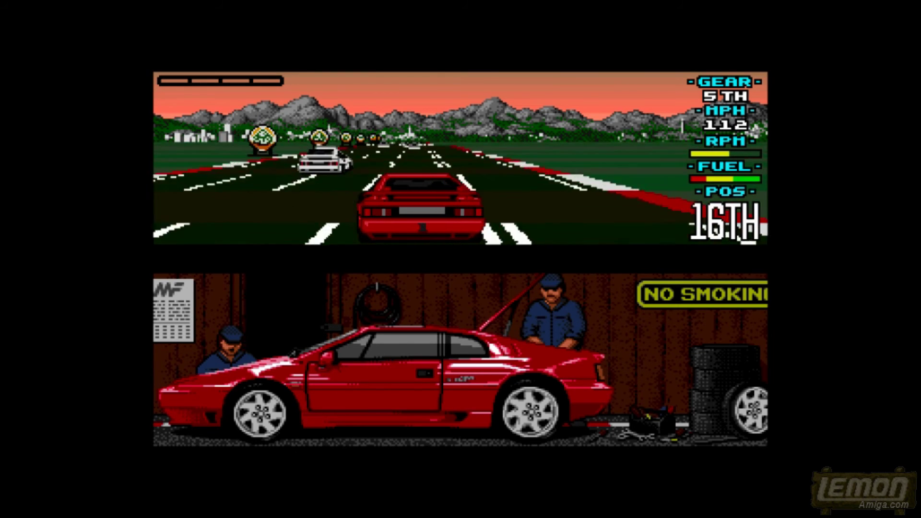
pyautogui.press('Right')
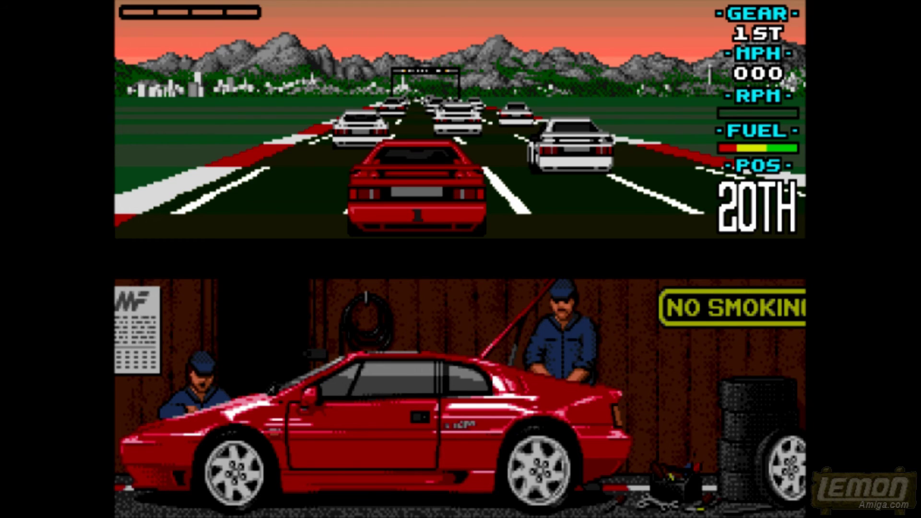
# Race the red Lotus from the starting grid up to 5th gear to check the full-height picture with side borders.
pyautogui.press('ctrl')
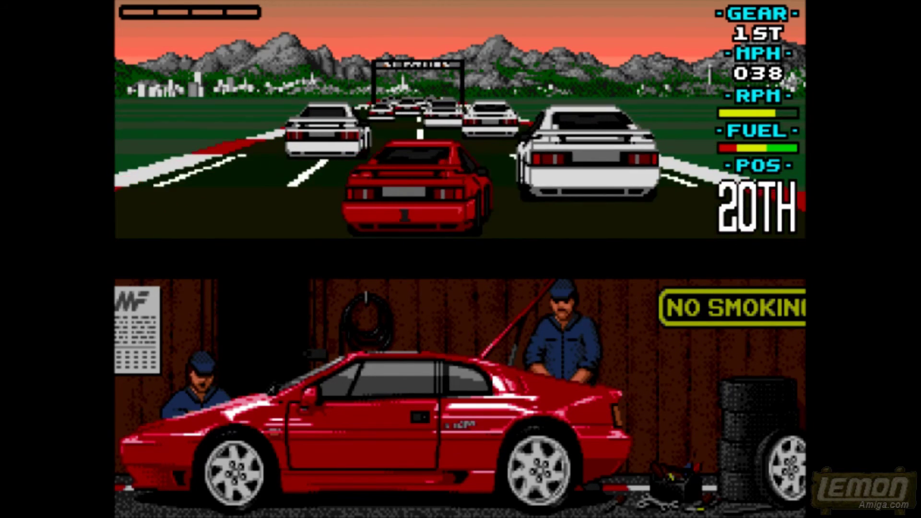
pyautogui.press('Left')
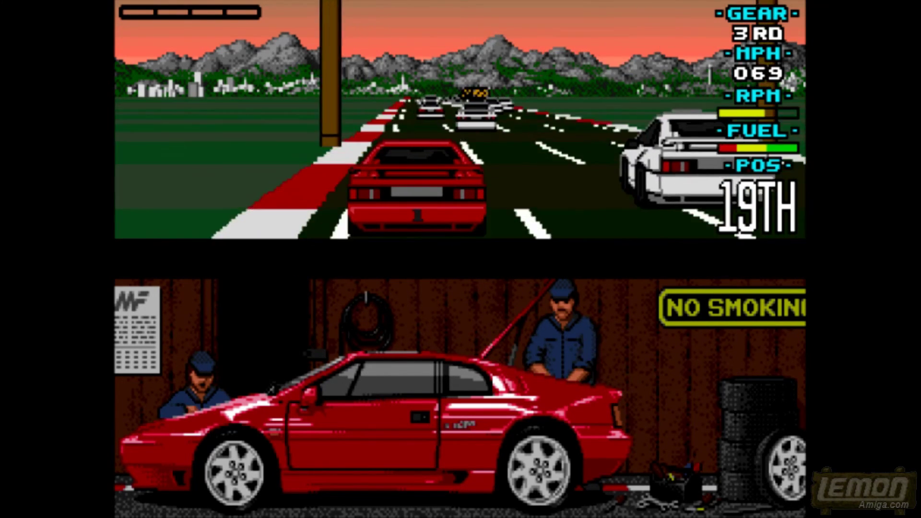
pyautogui.press('Right')
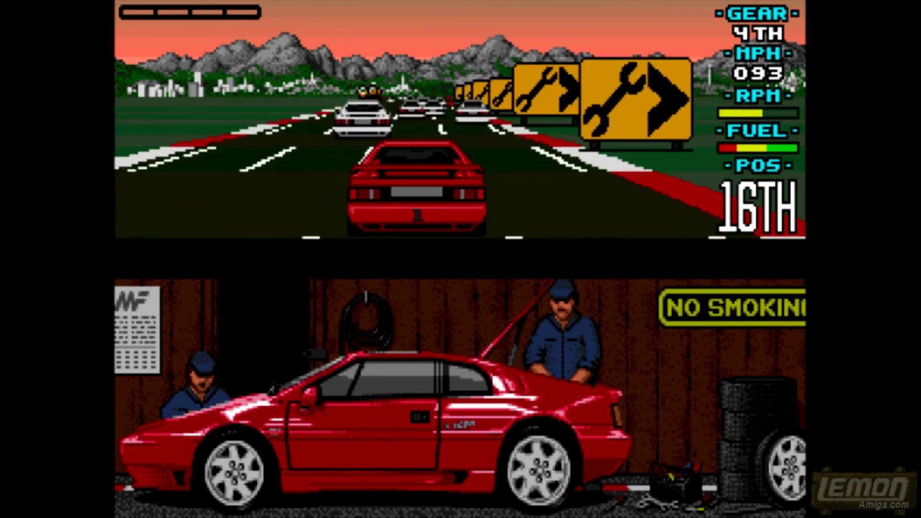
pyautogui.press('Right')
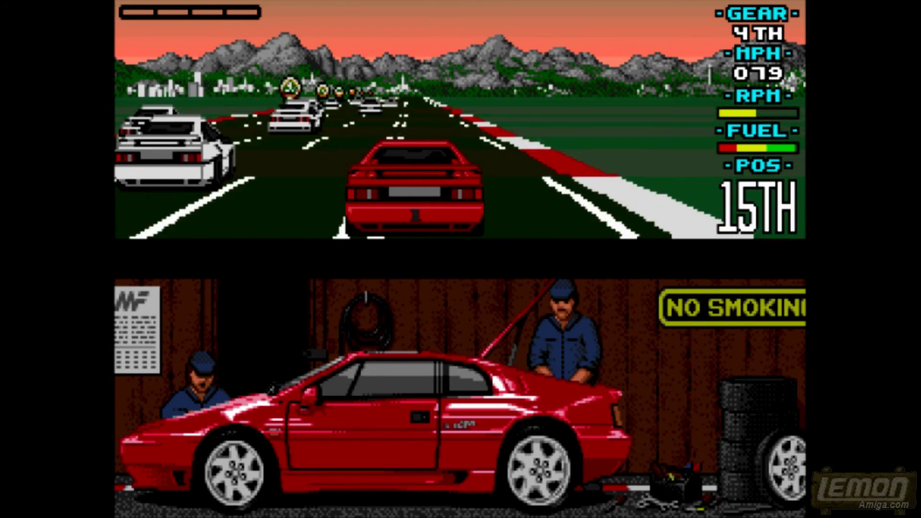
pyautogui.press('Left')
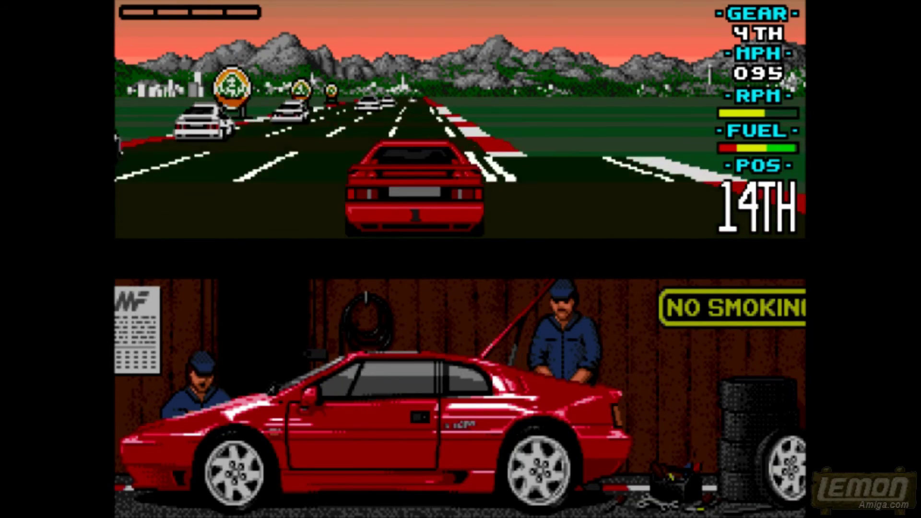
pyautogui.press('Up')
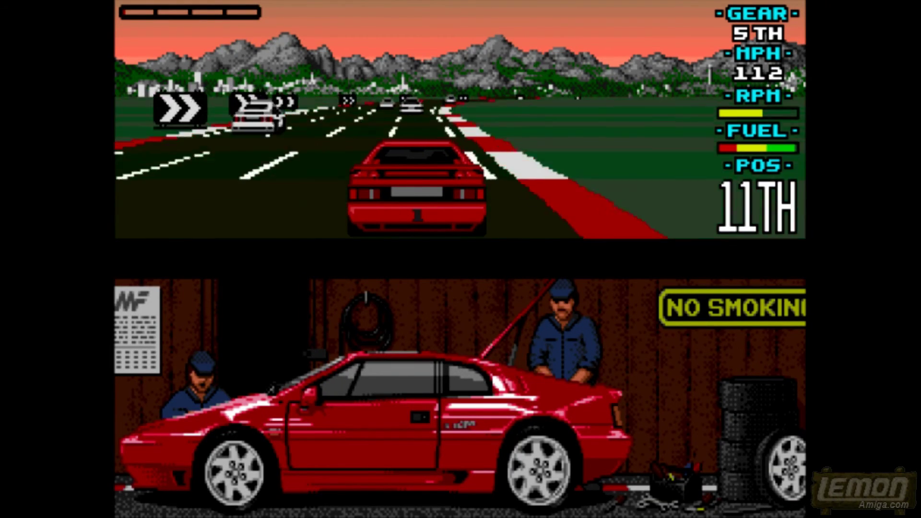
pyautogui.press('Right')
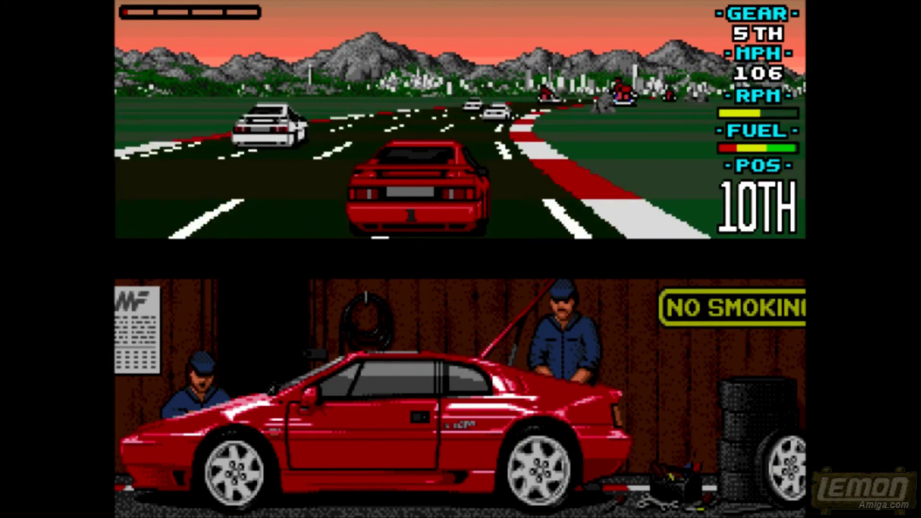
pyautogui.press('Left')
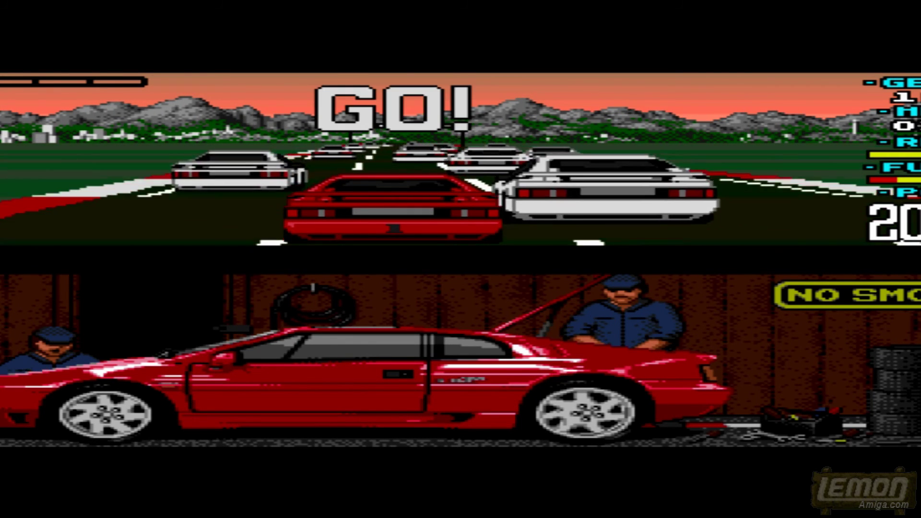
# Steer the red Lotus through the race's straights and bends to check the picture stretched across the full screen width.
pyautogui.press('Left')
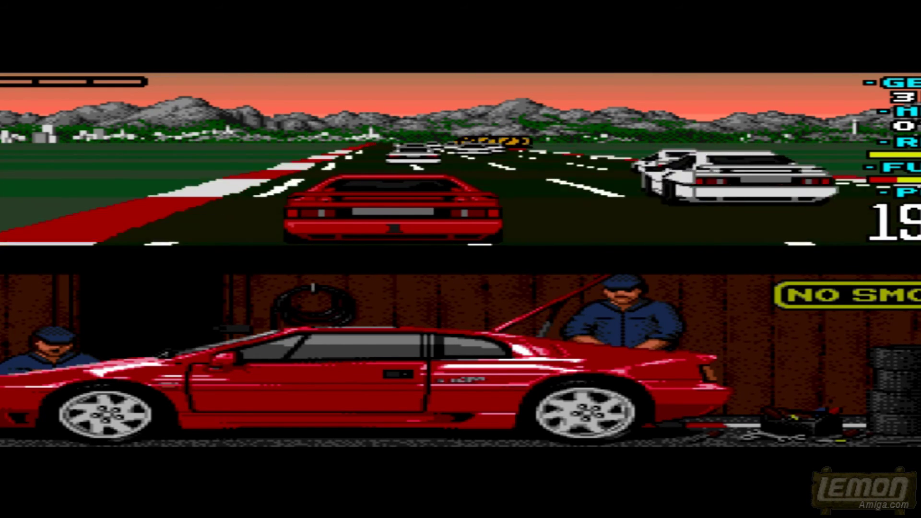
pyautogui.press('Right')
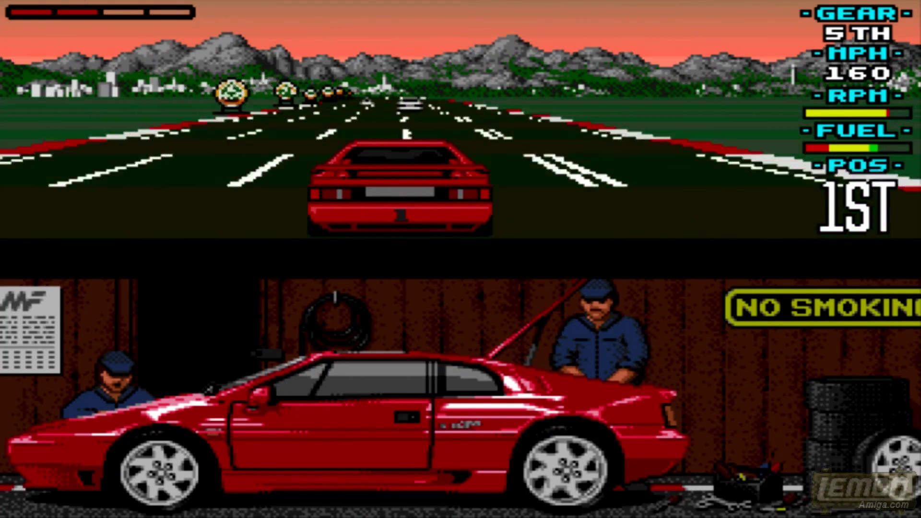
pyautogui.press('Right')
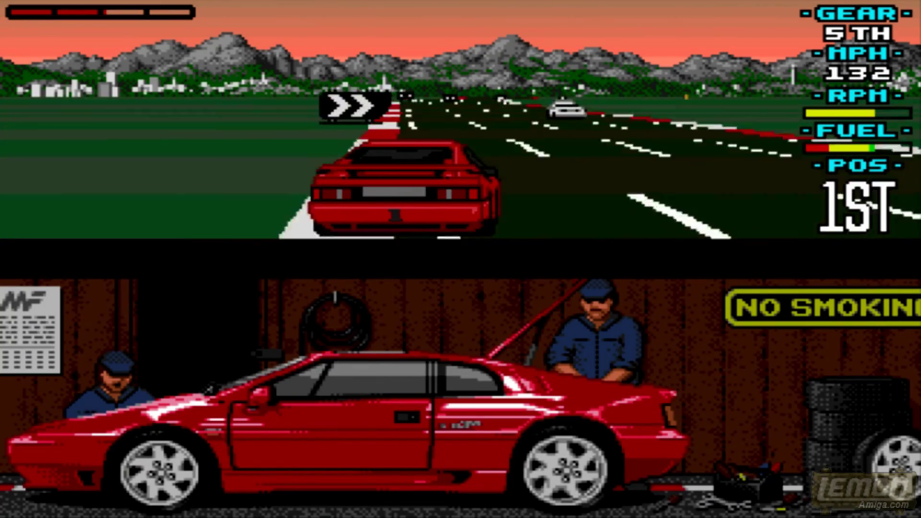
pyautogui.press('Up')
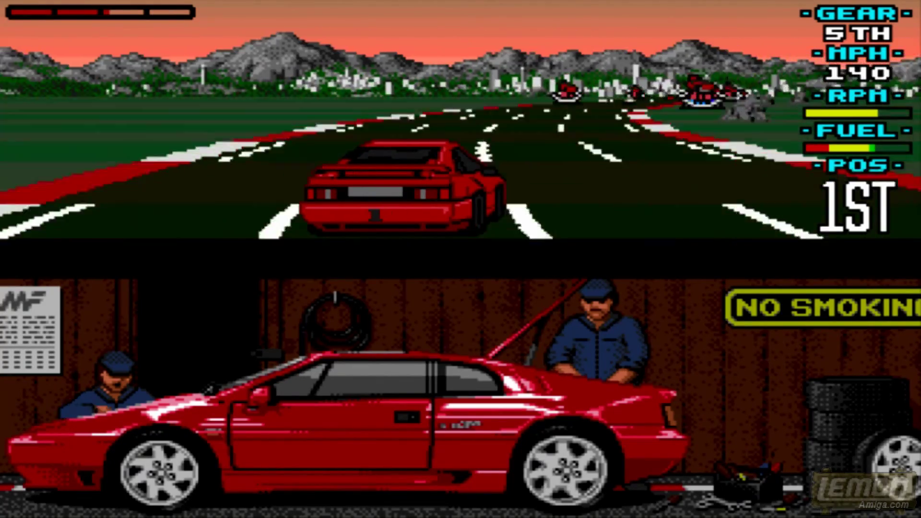
pyautogui.press('Right')
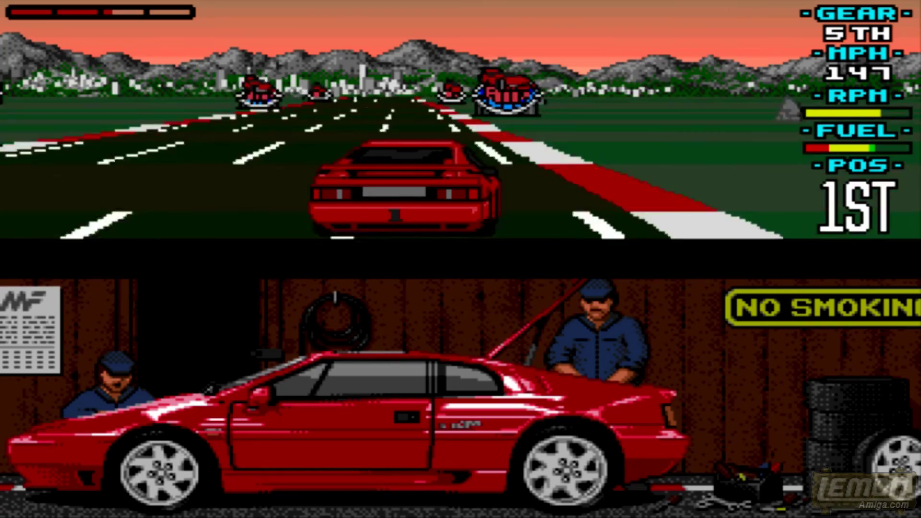
pyautogui.press('Left')
pyautogui.press('Right')
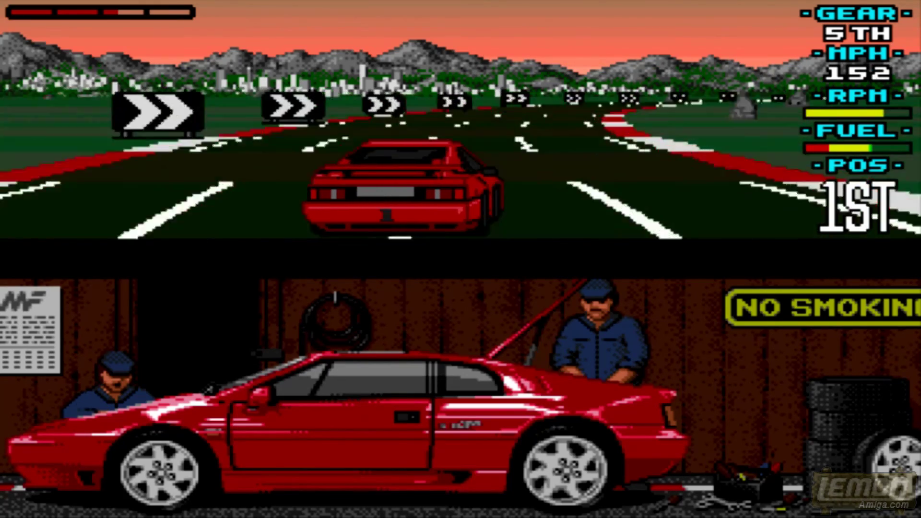
pyautogui.press('Right')
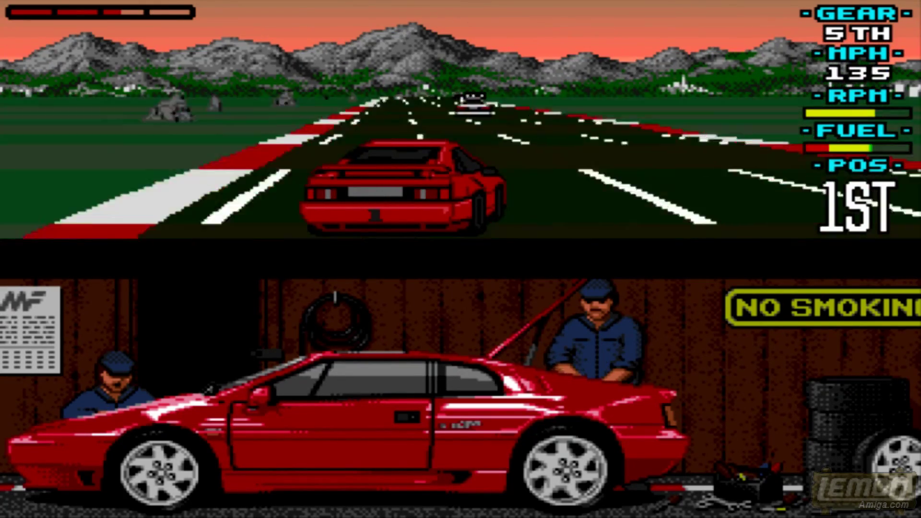
pyautogui.press('Left')
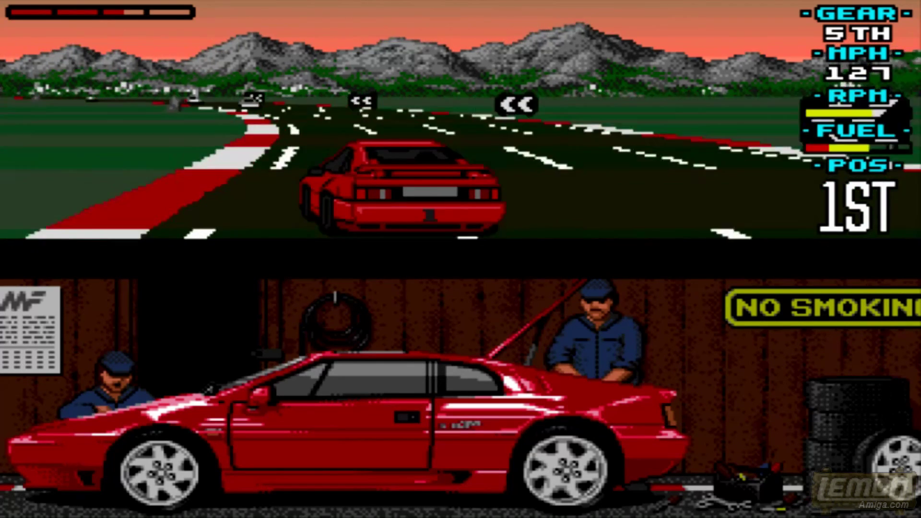